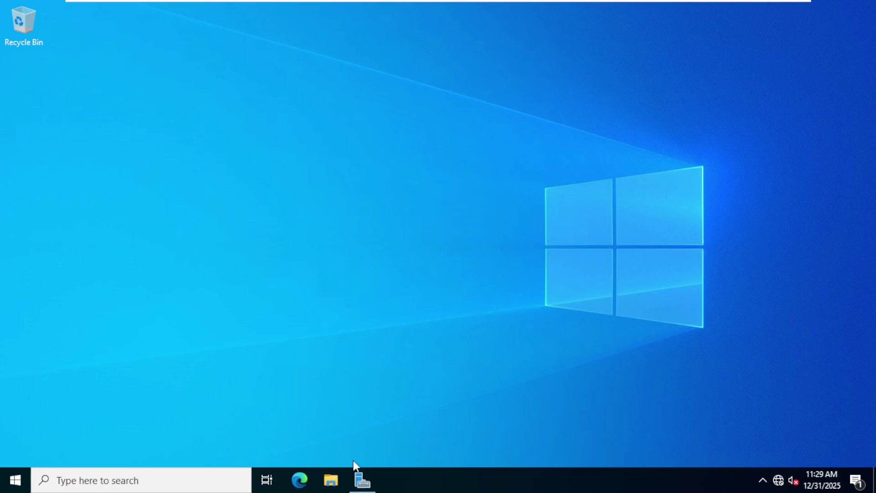
- Bring up Server Manager and review the VMnet1 host-only network's settings in VMware's Virtual Network Editor
mouse_move(363, 487)
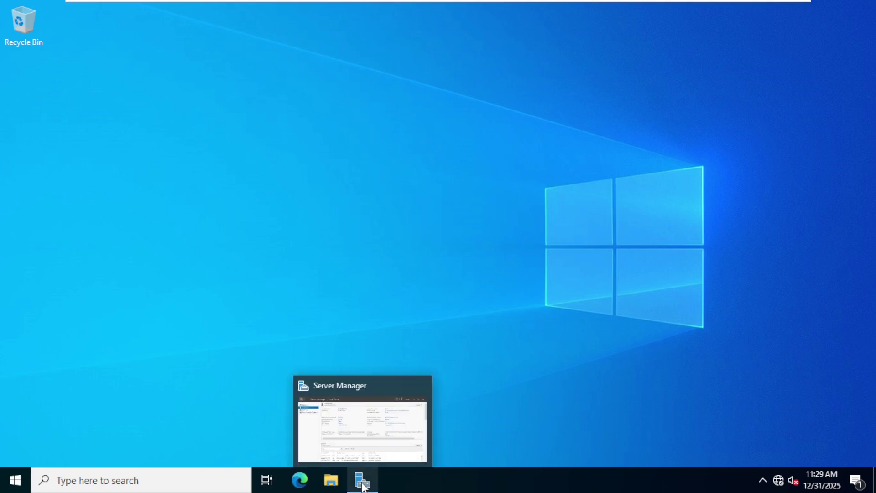
left_click(358, 413)
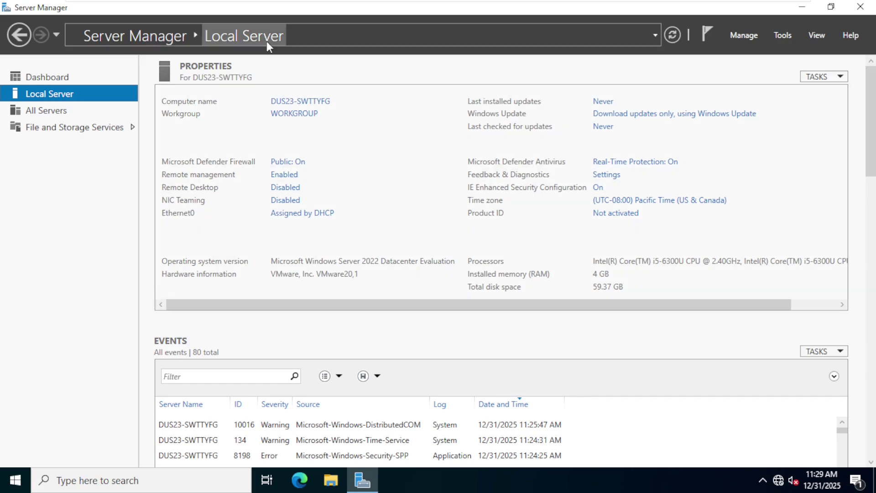
mouse_move(255, 4)
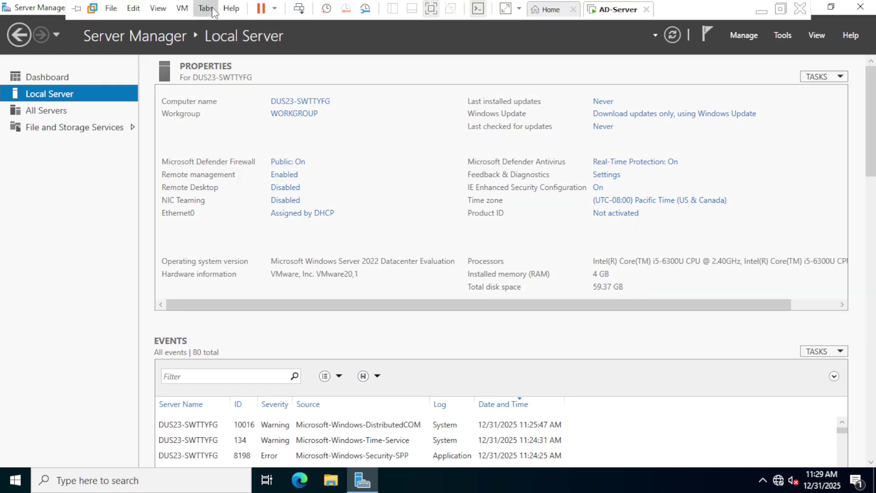
left_click(182, 9)
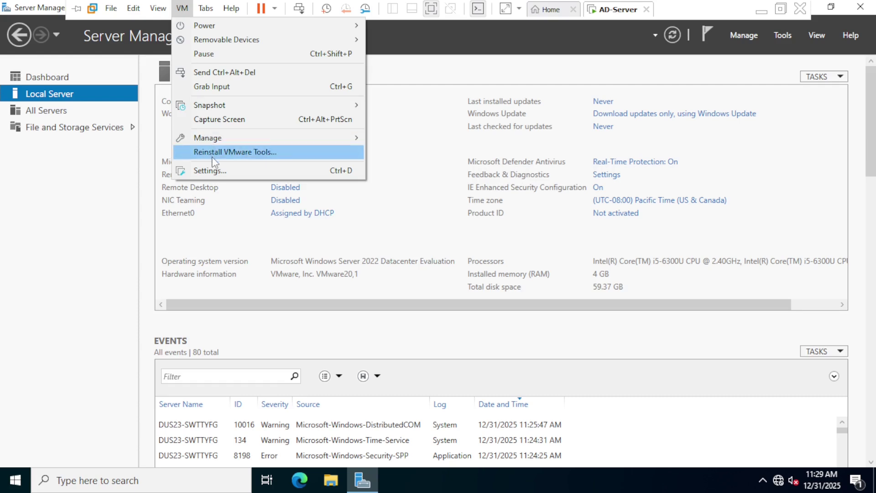
mouse_move(158, 9)
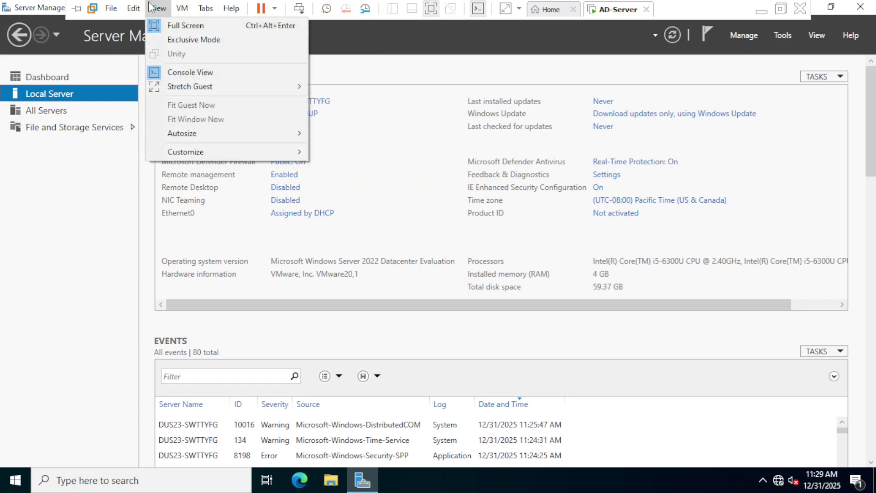
left_click(133, 8)
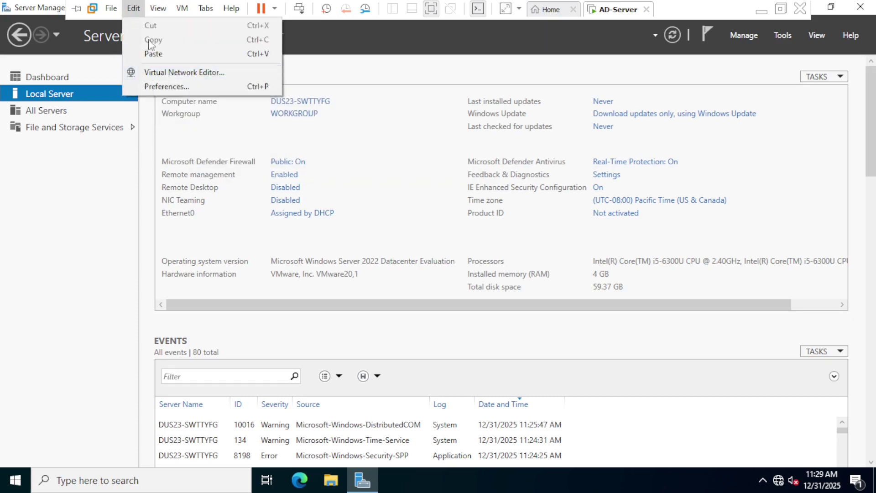
left_click(172, 73)
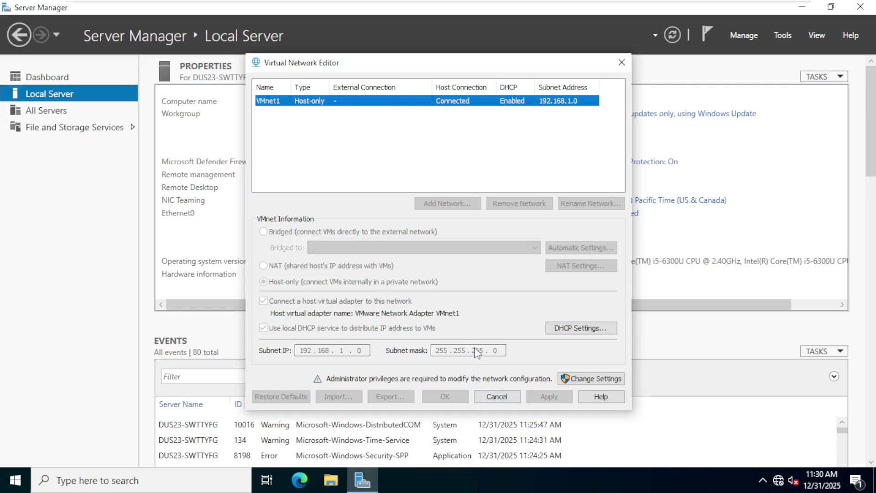
left_click(494, 398)
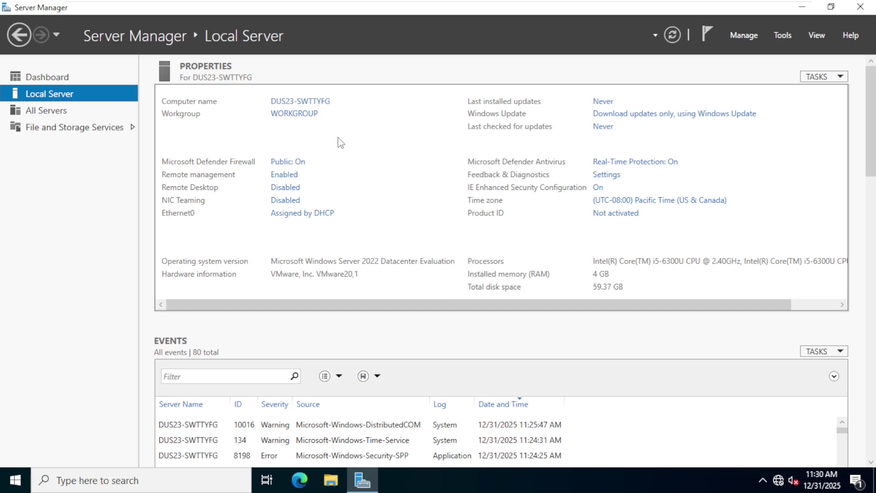
- Open the System Properties dialog by running sysdm.cpl
key("super+r")
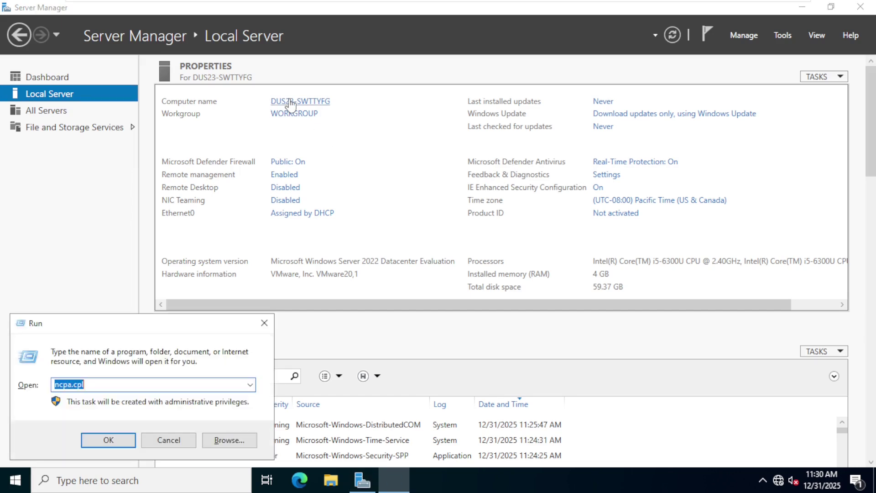
key("BackSpace")
type("sys")
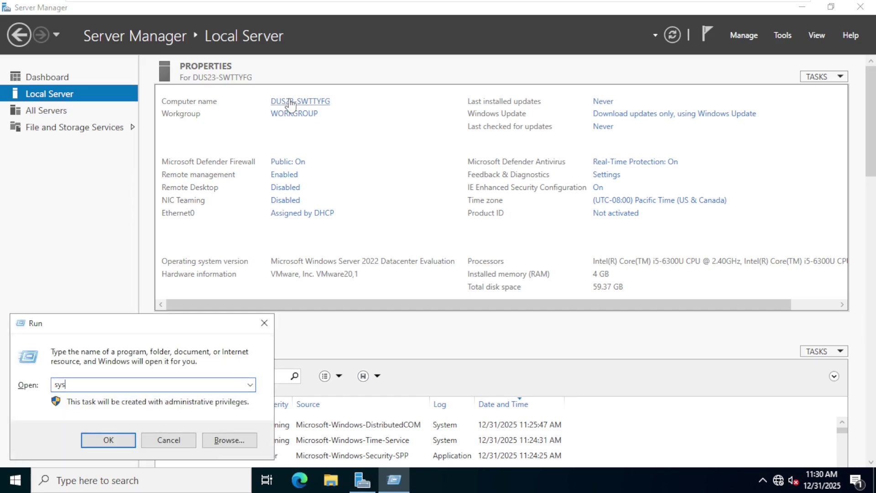
type("dm")
key("Return")
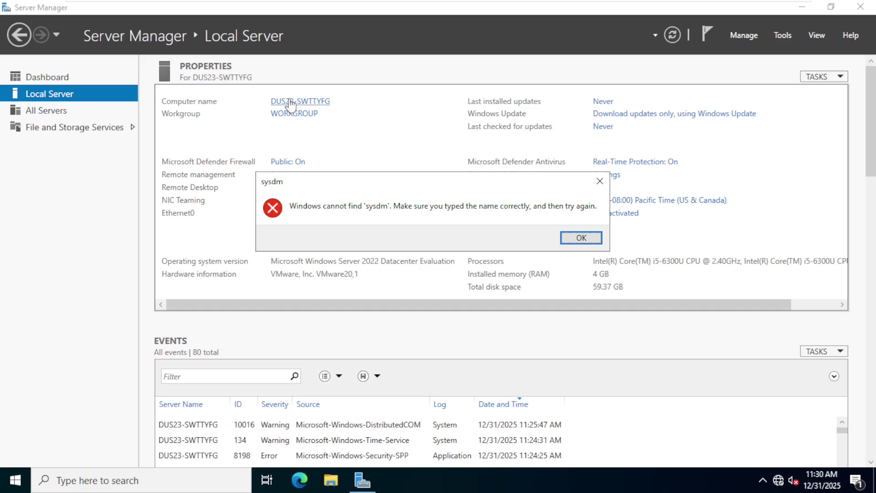
key("Return")
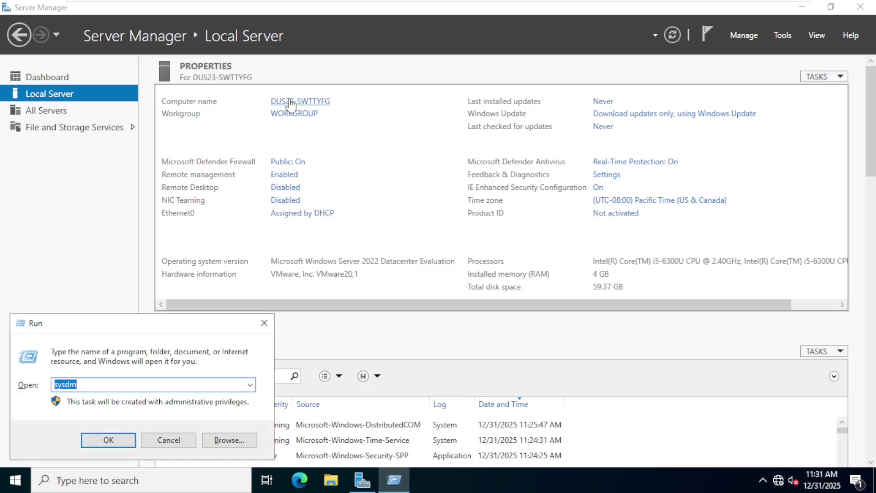
key("End")
type(".cpl")
key("Return")
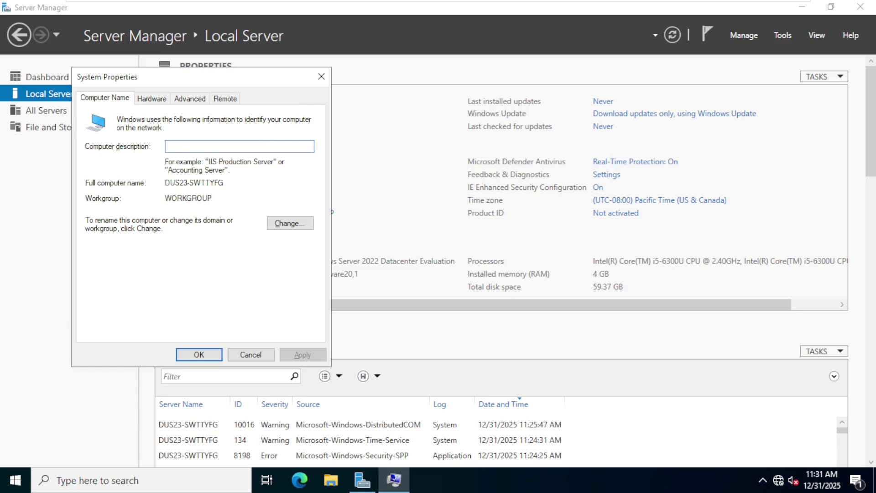
- Rename the computer to AD-SRV and restart the server immediately to apply the new name
left_click(287, 224)
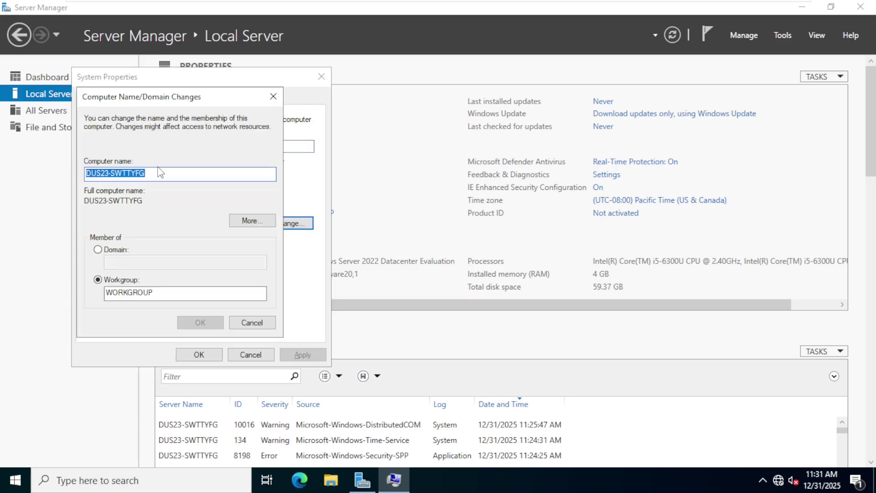
key("BackSpace")
type("AD")
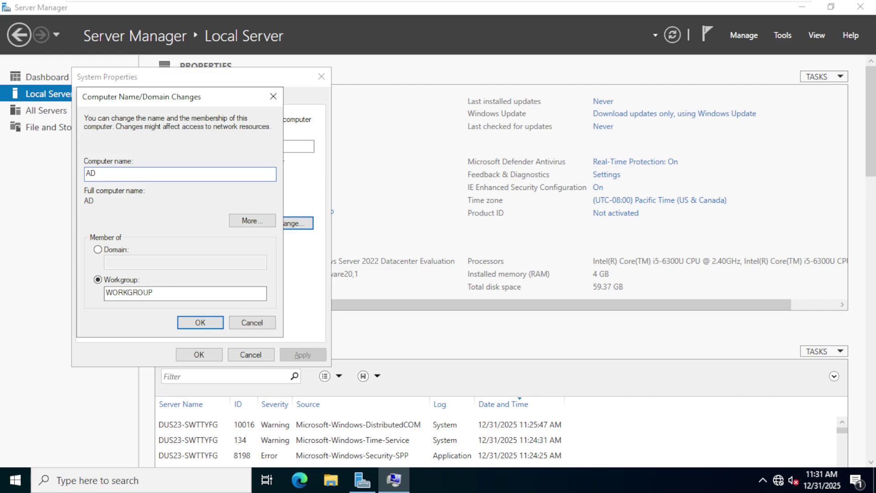
type("-SRV")
left_click(197, 325)
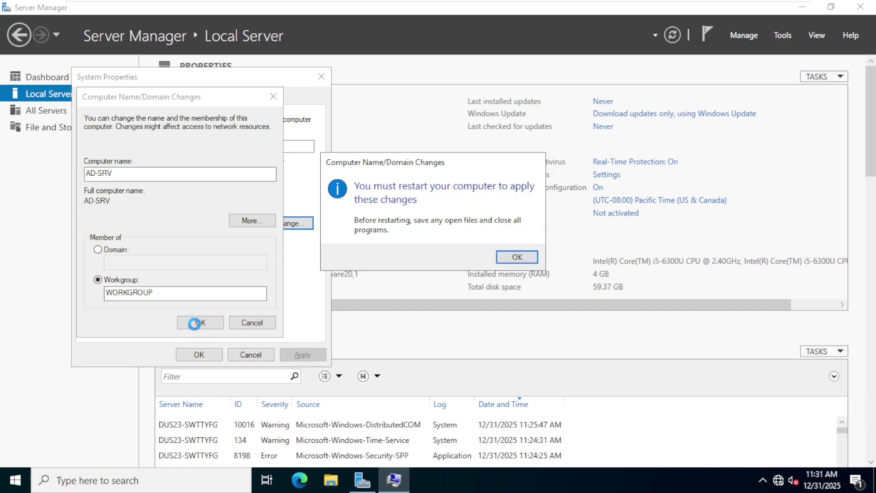
left_click(512, 257)
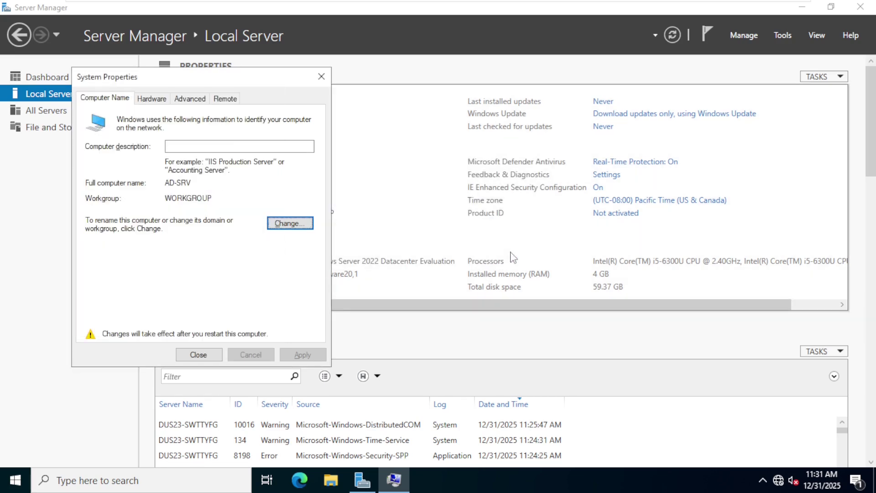
left_click(186, 357)
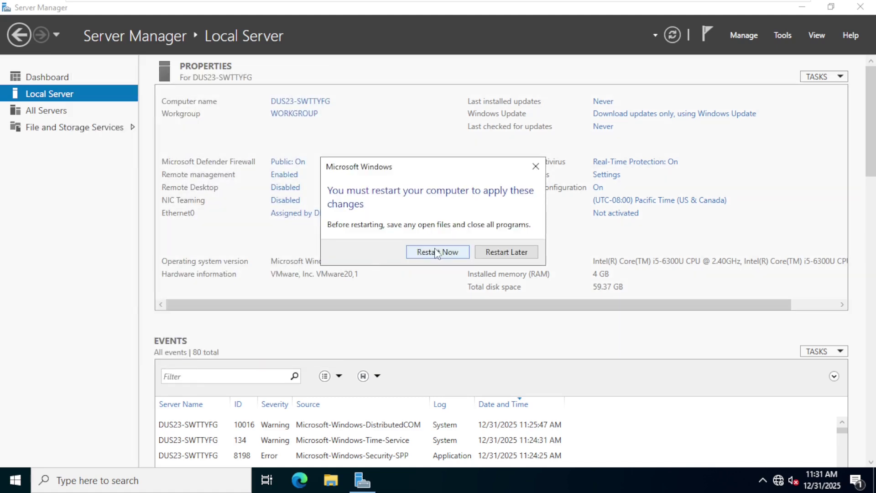
left_click(447, 252)
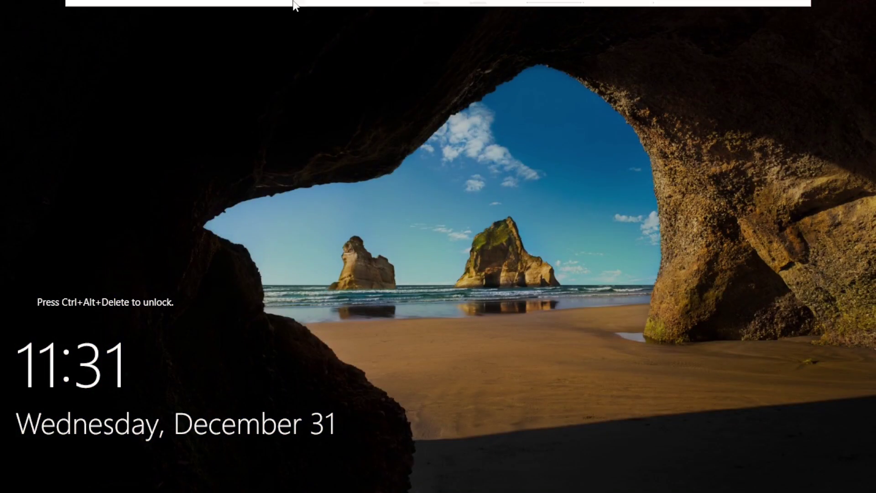
- Sign in to the Administrator account with its password and open the Local Server page in Server Manager, dismissing the Windows Admin Center notice
left_click(300, 9)
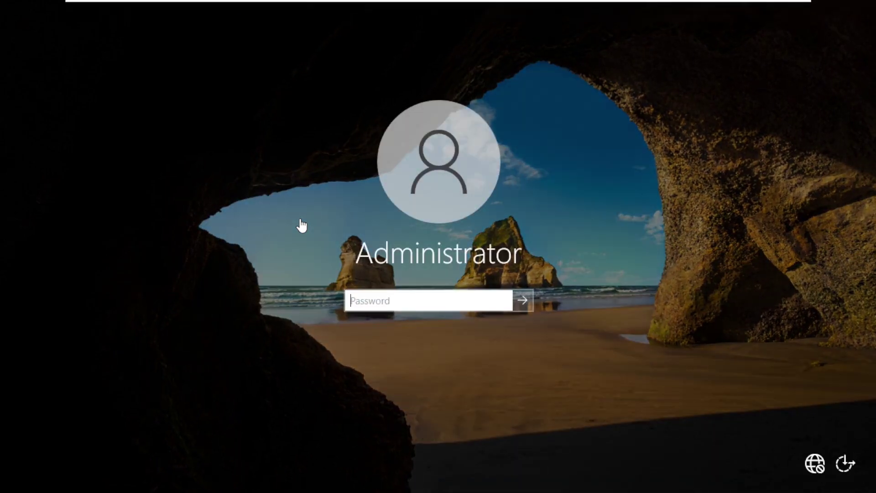
left_click(386, 301)
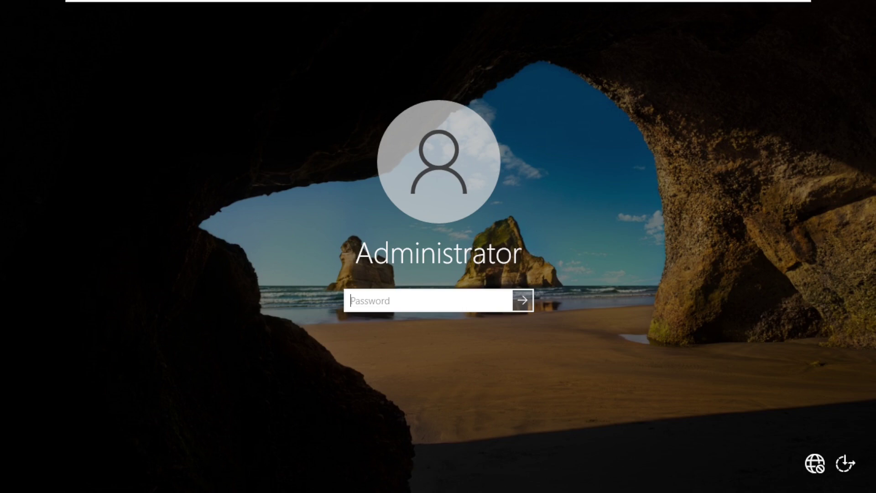
type("•••••••••••")
key("Return")
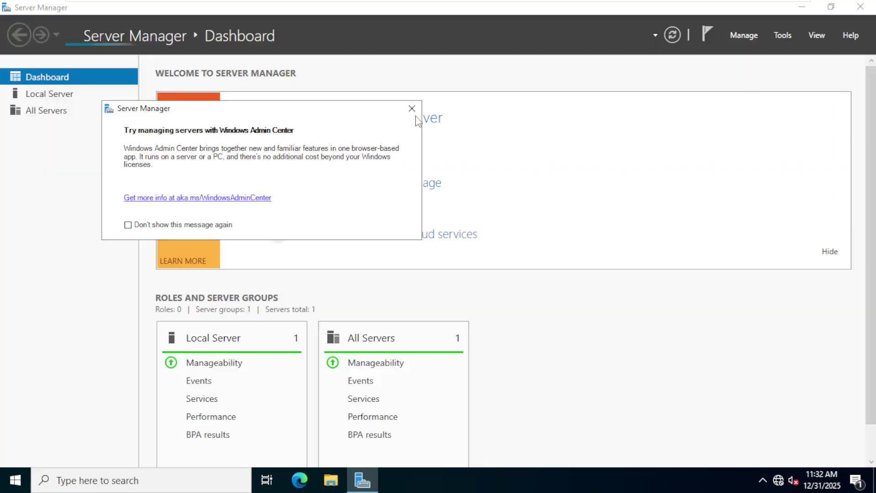
left_click(411, 109)
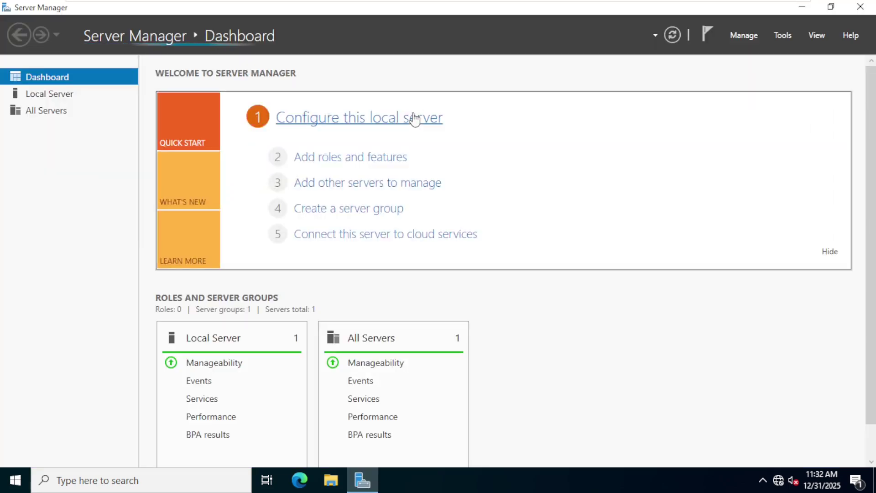
left_click(49, 95)
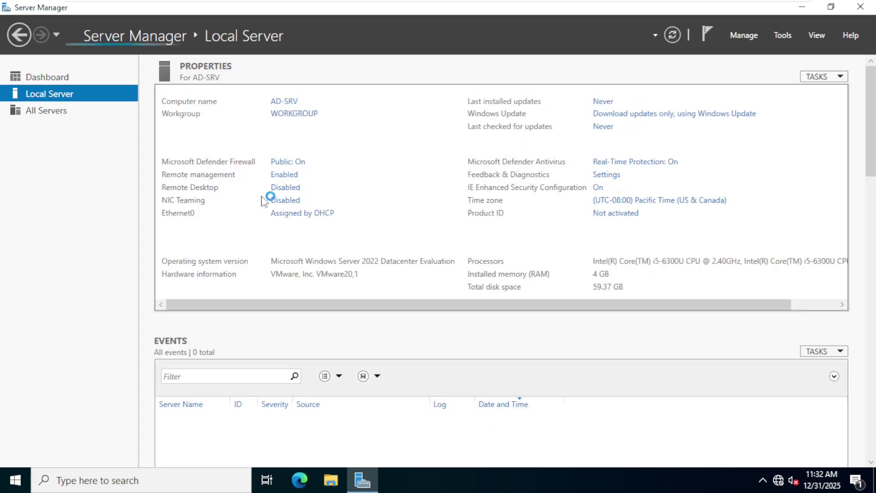
- Open the Network Connections window by running ncpa.cpl
key("super+r")
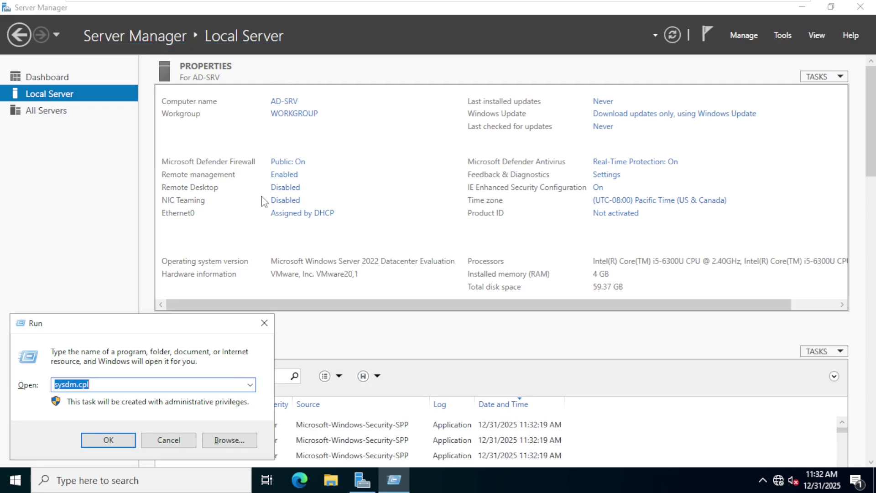
key("BackSpace")
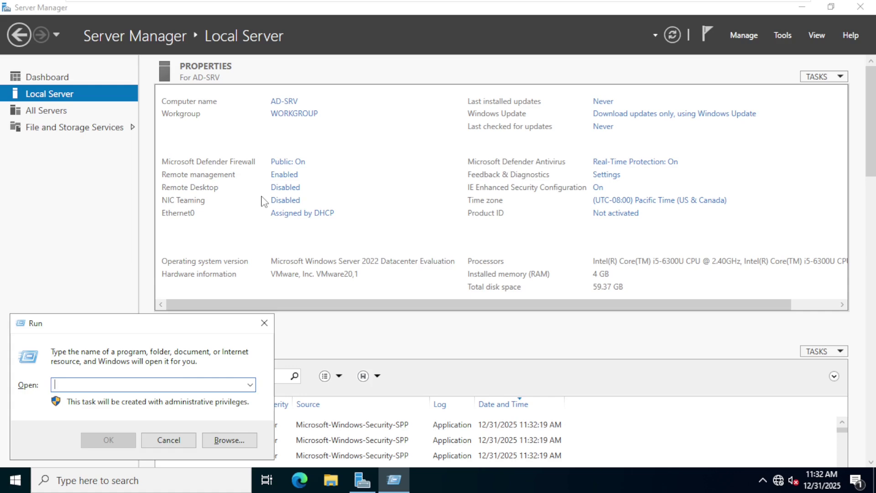
type("n")
key("Down")
key("Return")
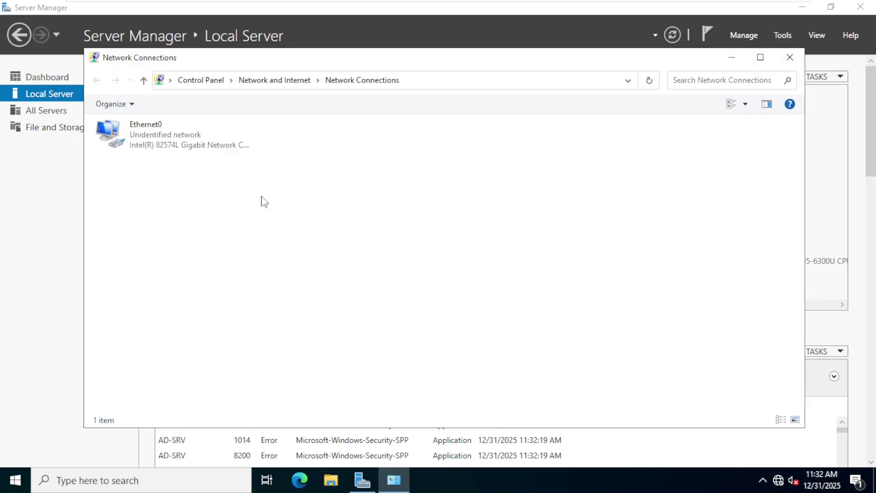
- Give the Ethernet0 adapter's IPv4 configuration the static address 192.168.1.100 with subnet mask 255.255.255.0
right_click(145, 134)
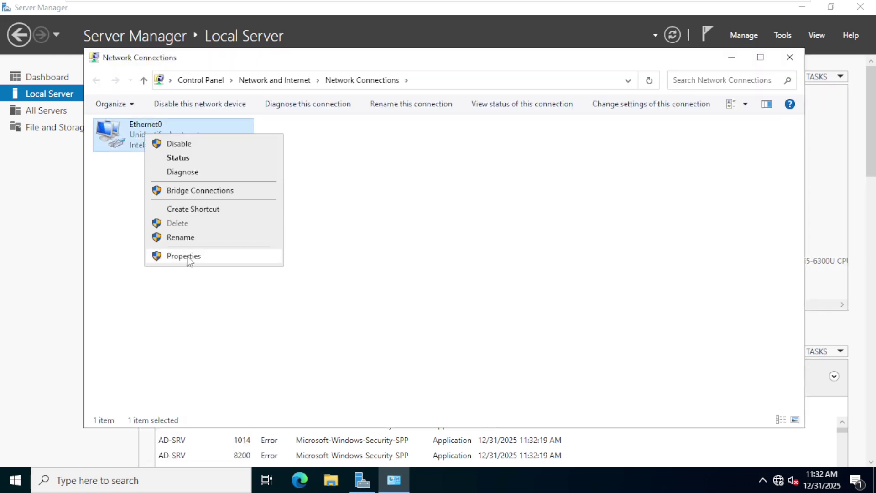
left_click(189, 257)
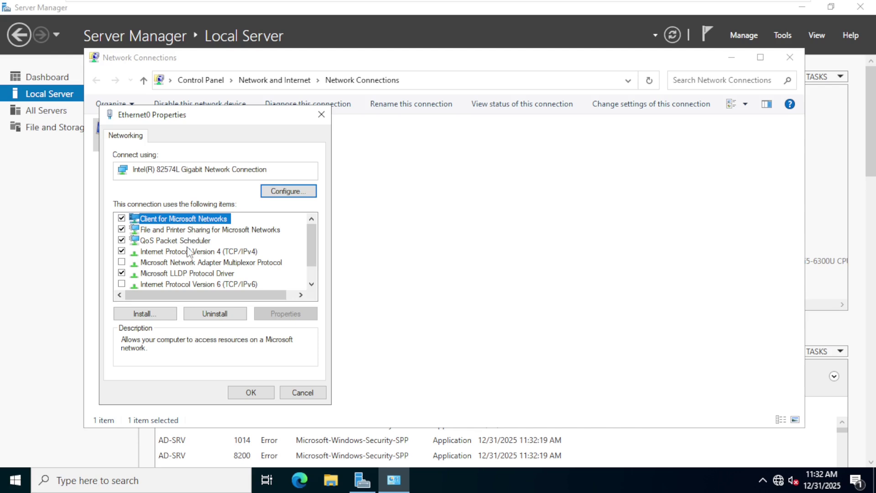
left_click(189, 252)
left_click(280, 315)
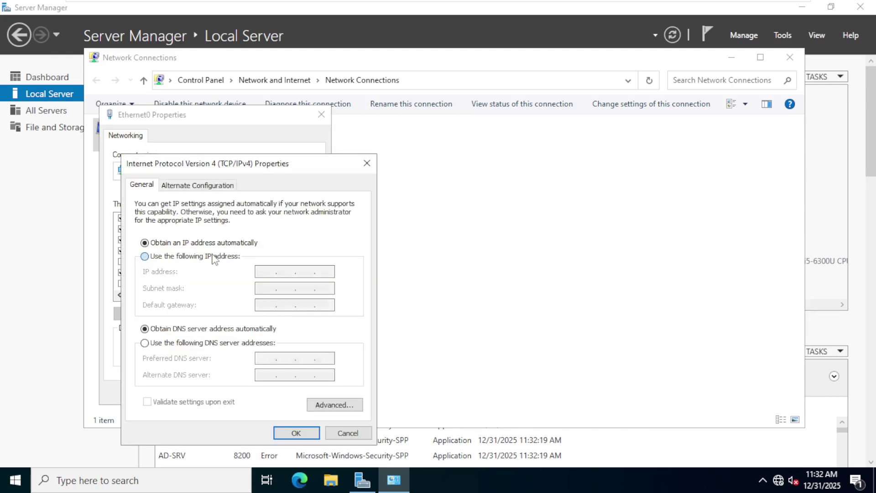
left_click(215, 257)
type("192.168.1.")
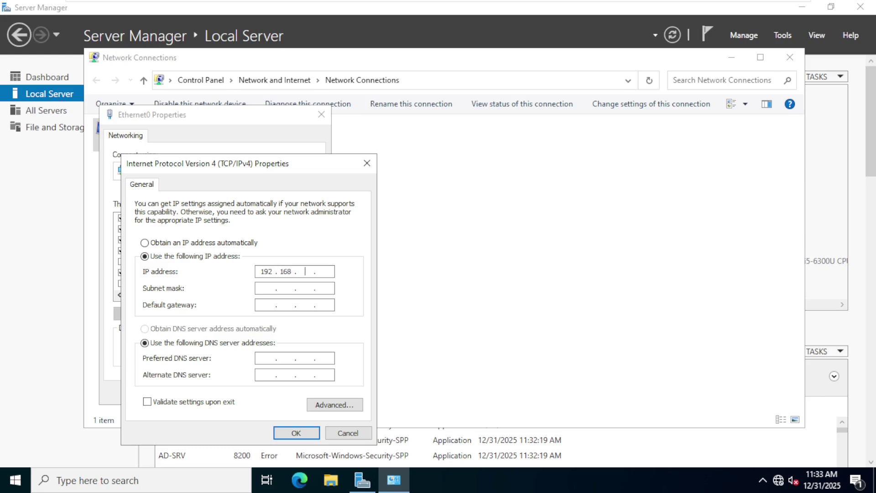
type("100")
key("BackSpace")
type("0")
key("Tab")
key("Tab")
- Set Ethernet0's default gateway to 192.168.1.1 and preferred DNS server to 192.168.1.100, apply the settings and minimize Network Connections
type("192 . 16")
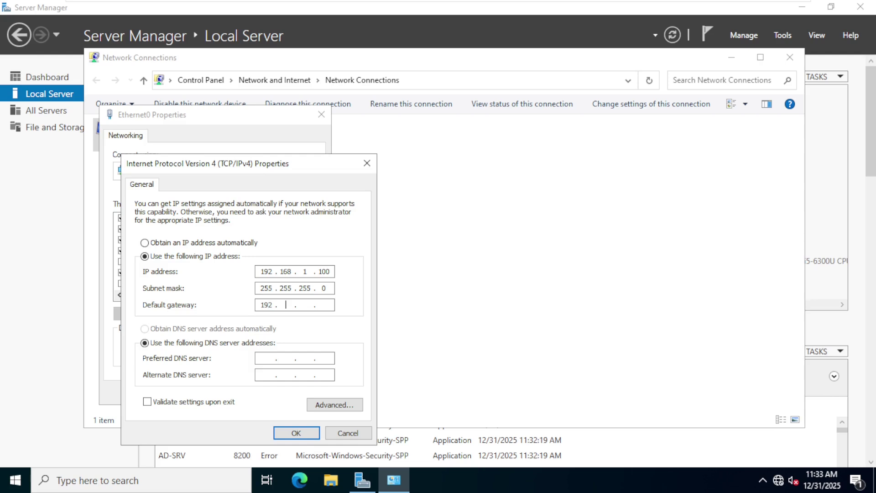
type("8 . 1 . 1")
key("Tab")
key("Tab")
type("192 . 168 . 1 . 100")
left_click(289, 433)
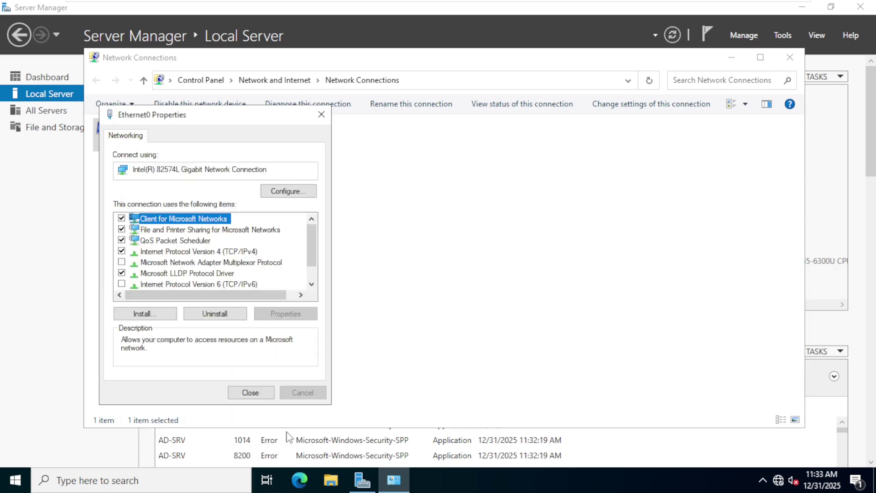
left_click(251, 393)
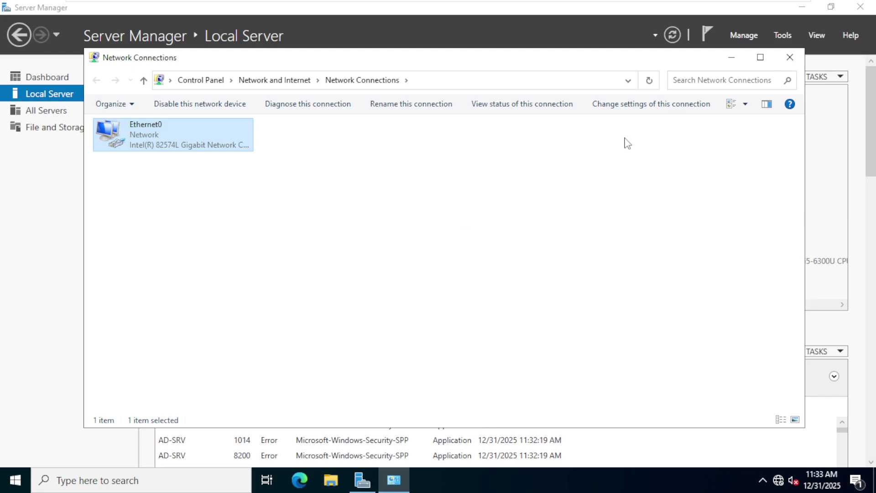
left_click(733, 58)
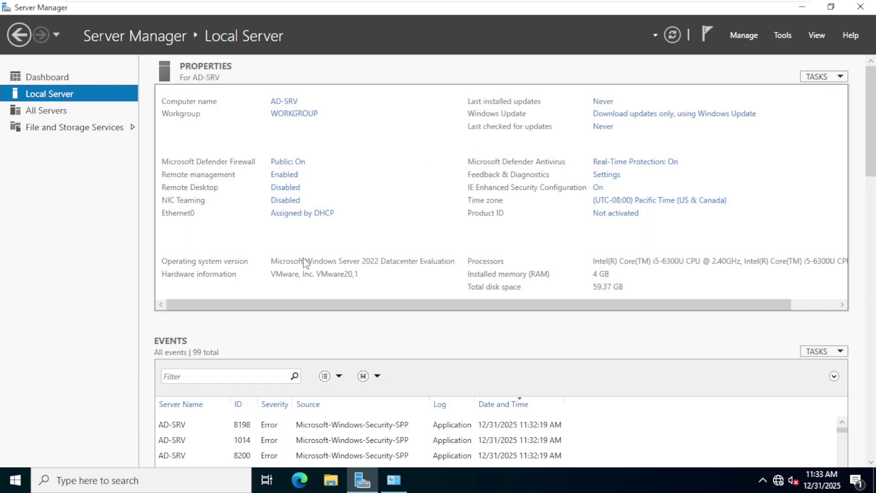
- Refresh the Local Server properties and start adding roles with a role-based or feature-based installation on AD-SRV
left_click(673, 35)
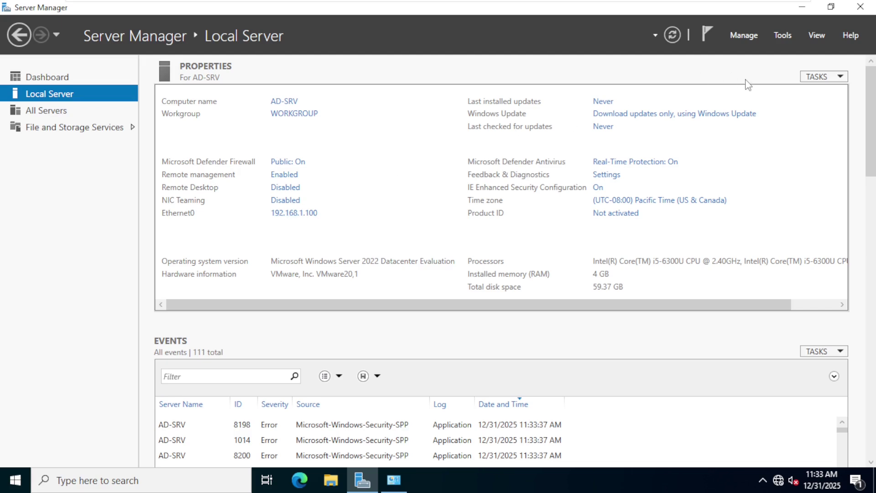
left_click(740, 36)
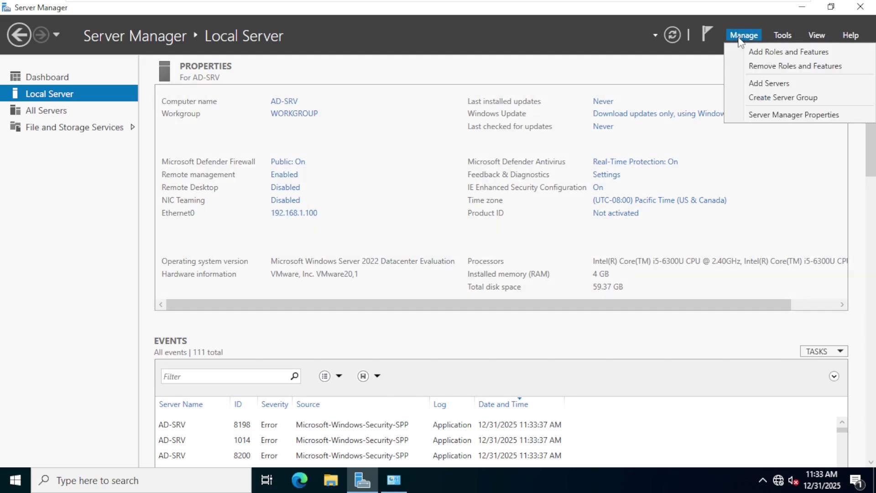
left_click(796, 55)
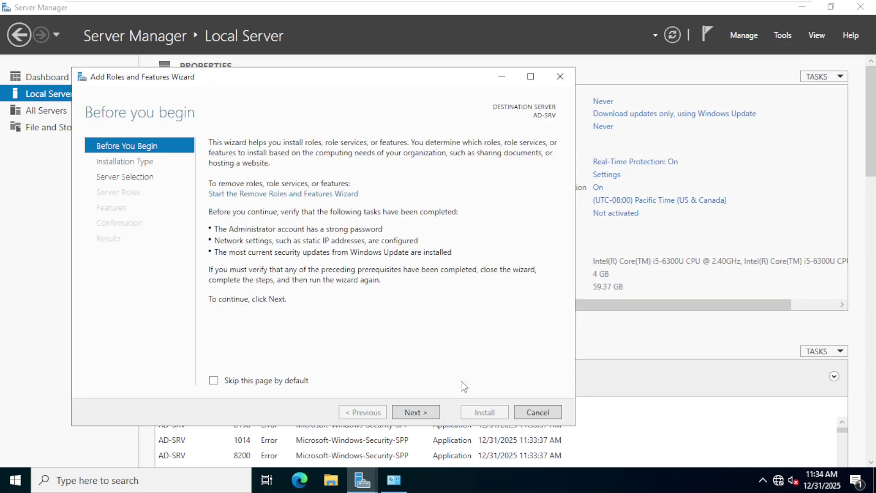
left_click(413, 412)
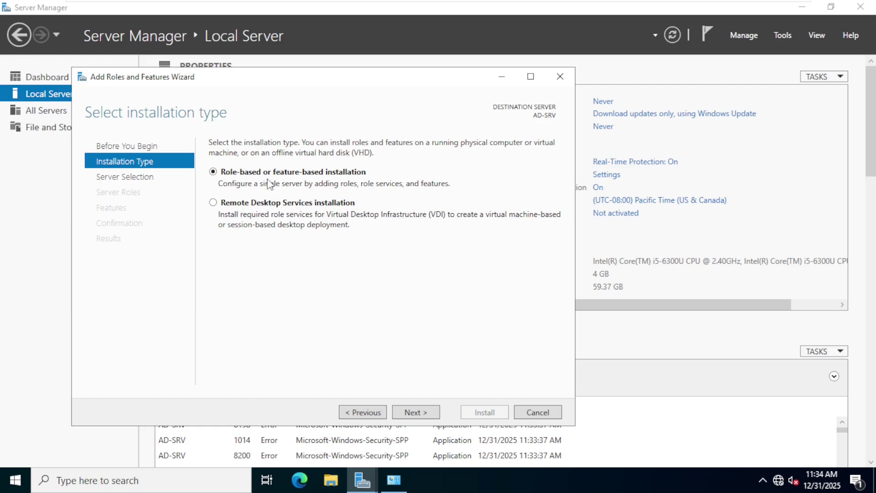
left_click(412, 413)
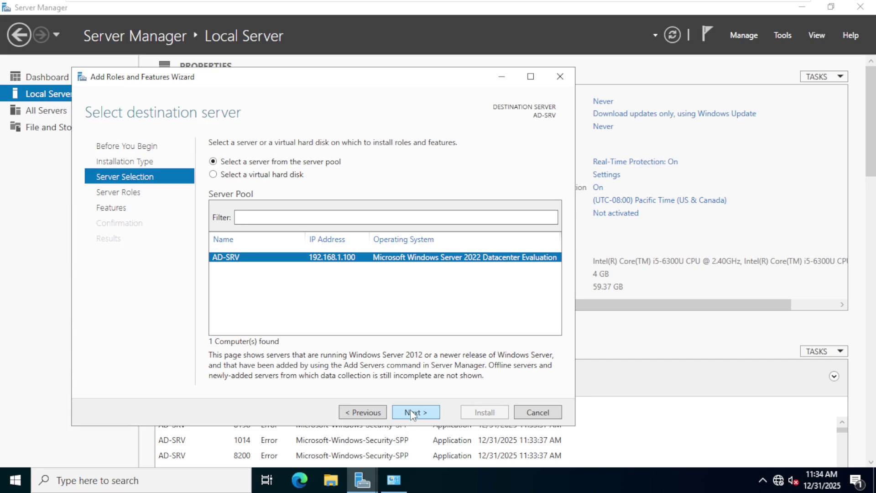
left_click(411, 413)
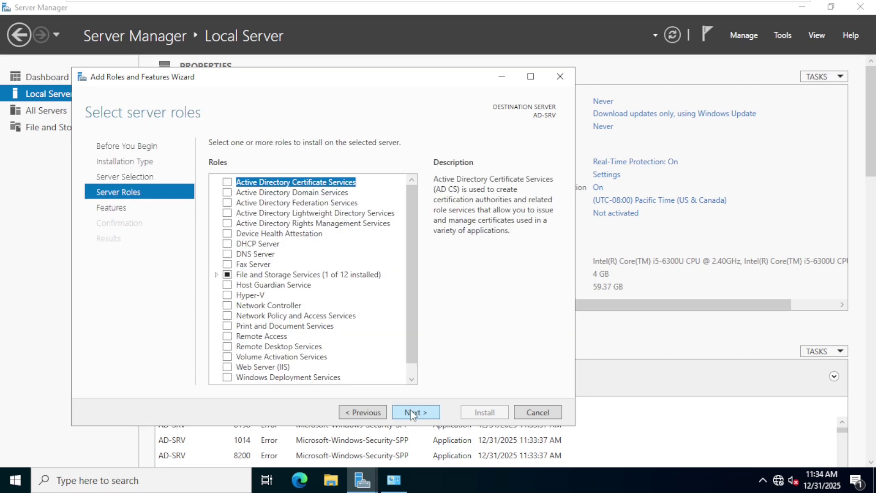
- Install the Active Directory Domain Services role with its required management features and close the wizard
left_click(227, 192)
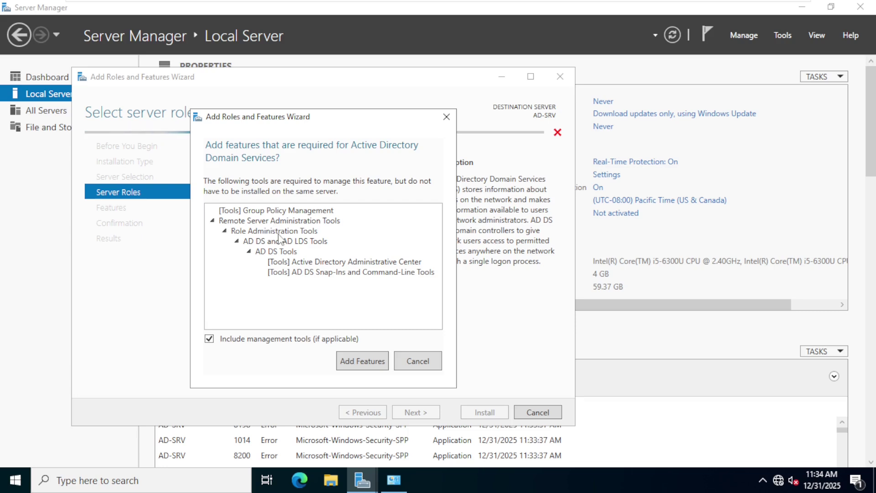
left_click(355, 365)
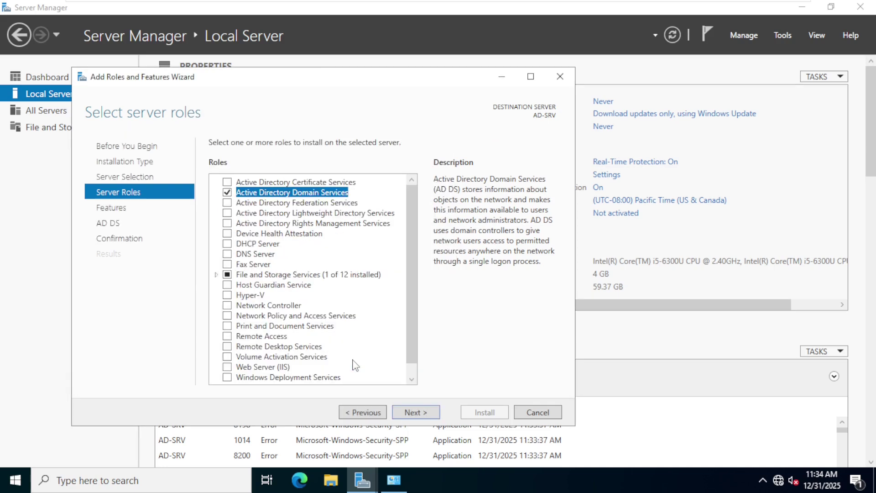
left_click(413, 414)
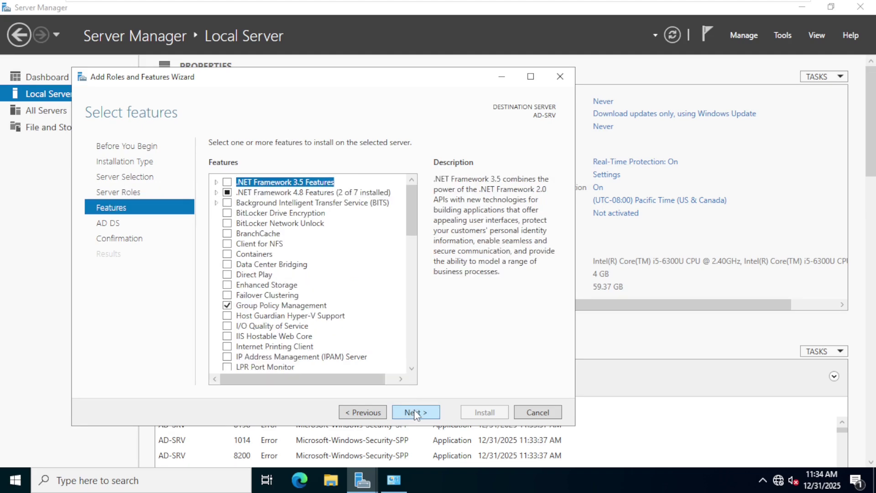
left_click(415, 414)
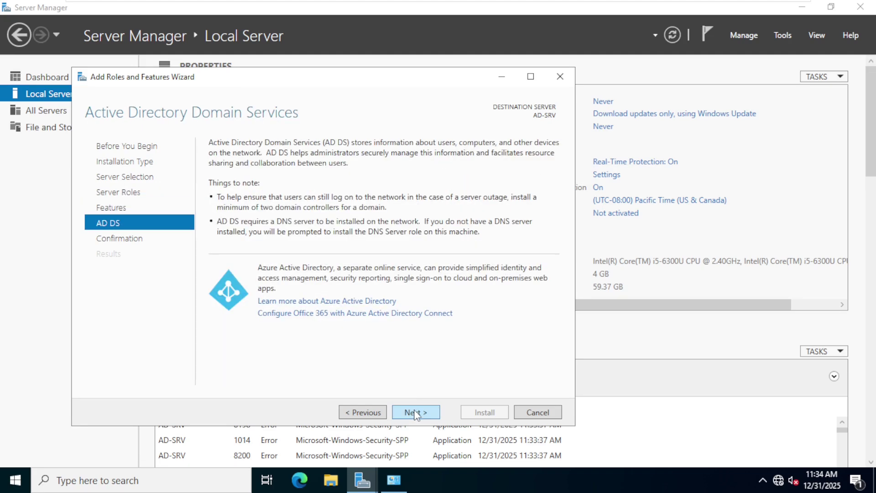
left_click(416, 412)
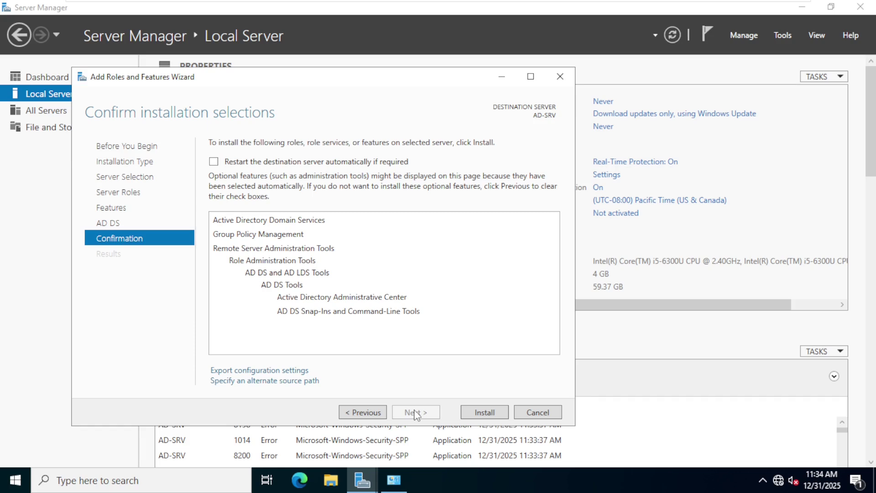
left_click(488, 415)
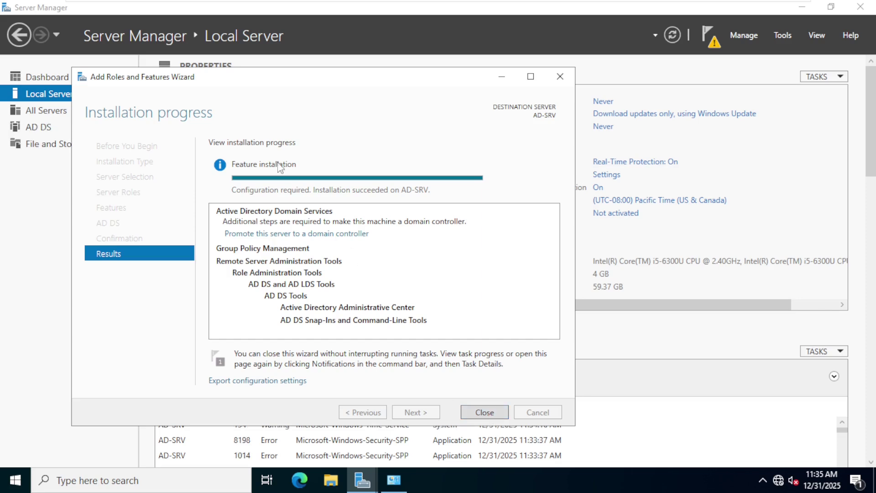
left_click(485, 413)
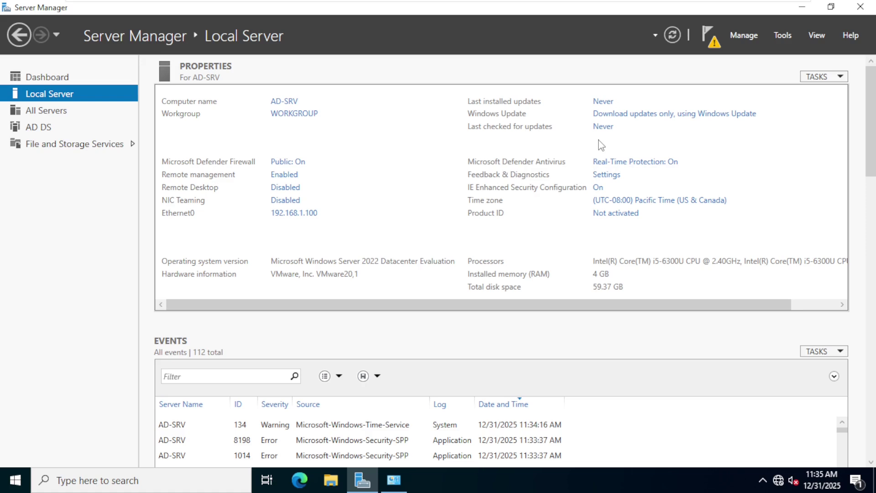
- Start promoting the server to a domain controller in a new forest with root domain name abc.com
left_click(717, 48)
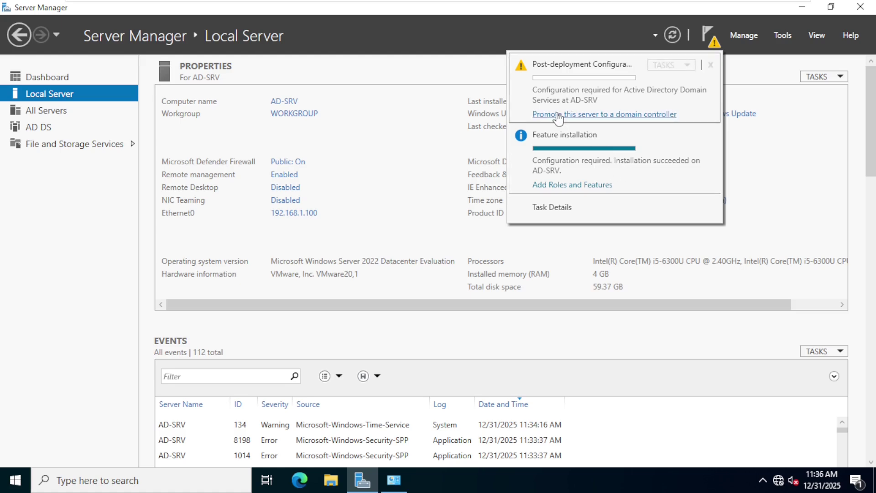
left_click(580, 114)
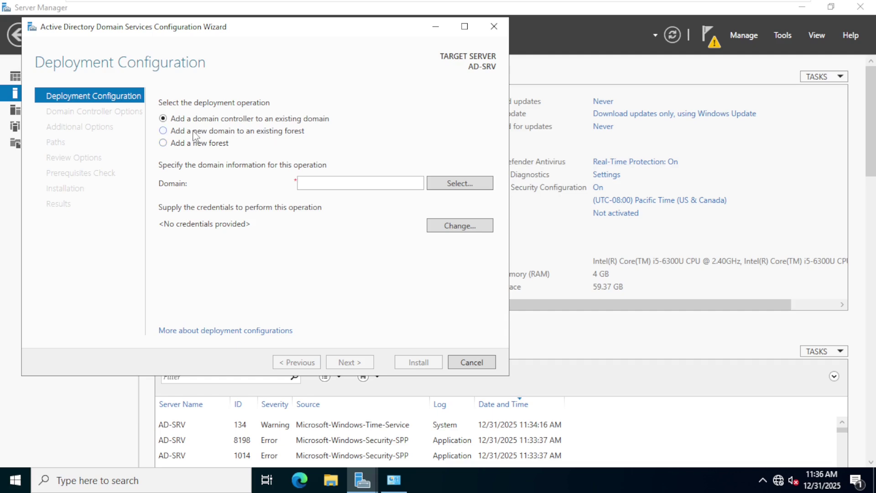
left_click(163, 143)
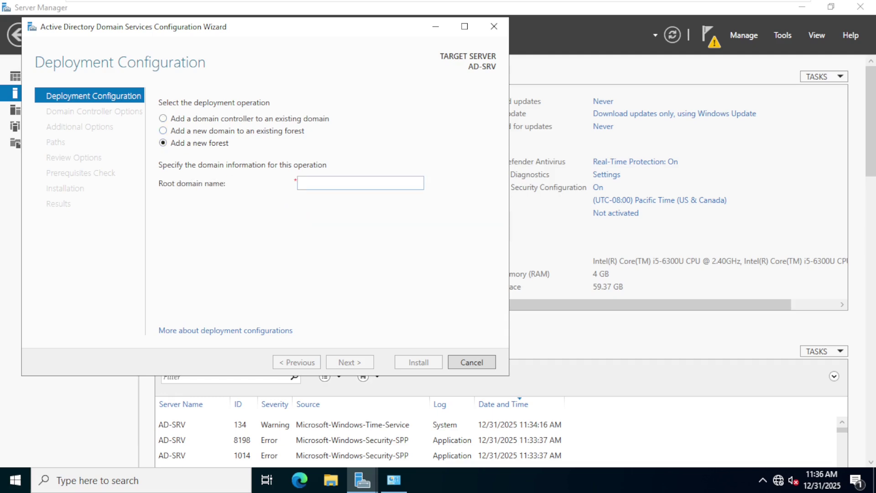
left_click(319, 183)
type("abc.com")
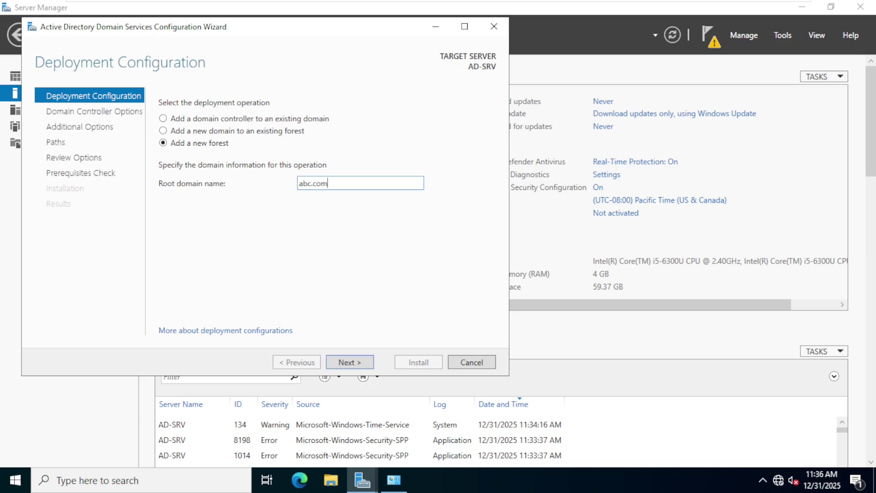
left_click(343, 364)
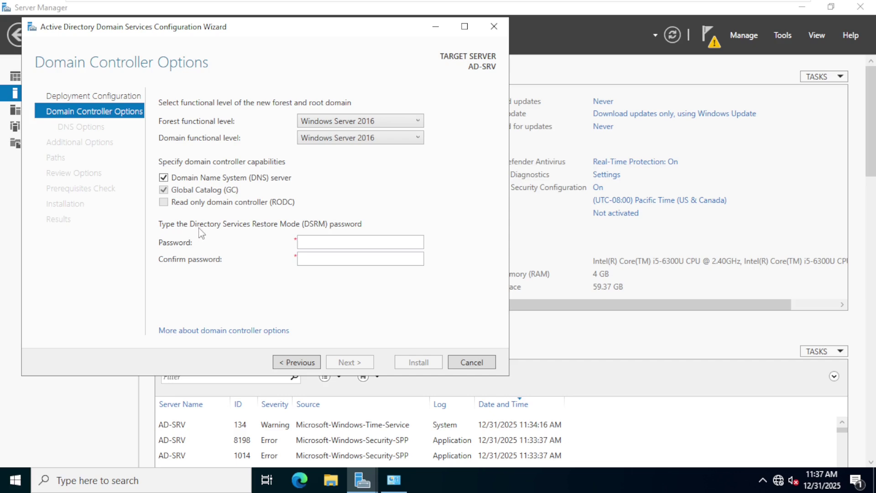
- Enter and confirm the Directory Services Restore Mode (DSRM) password, keeping the default domain controller options
left_click(300, 241)
type("**********")
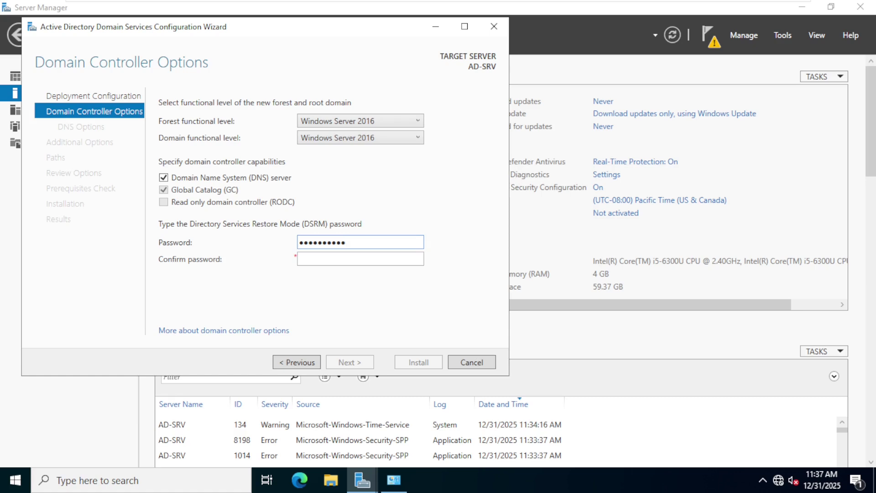
key("Tab")
type("*****")
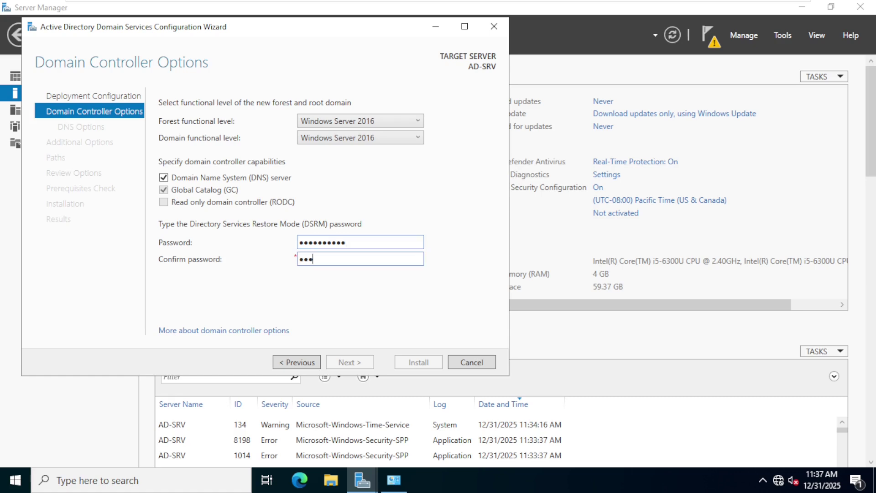
key("BackSpace")
key("BackSpace")
key("BackSpace")
key("BackSpace")
key("BackSpace")
type("***********")
left_click(349, 365)
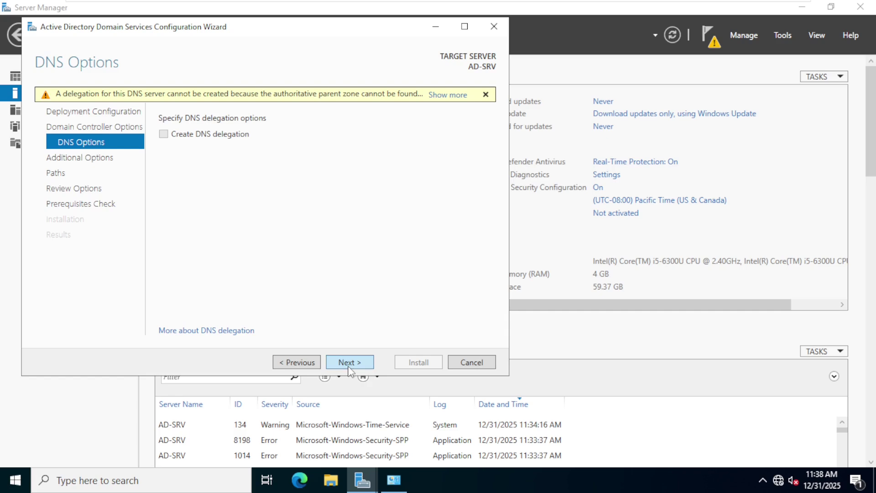
- Accept the default DNS options, NetBIOS name ABC and folder paths, and install the domain controller configuration
left_click(349, 366)
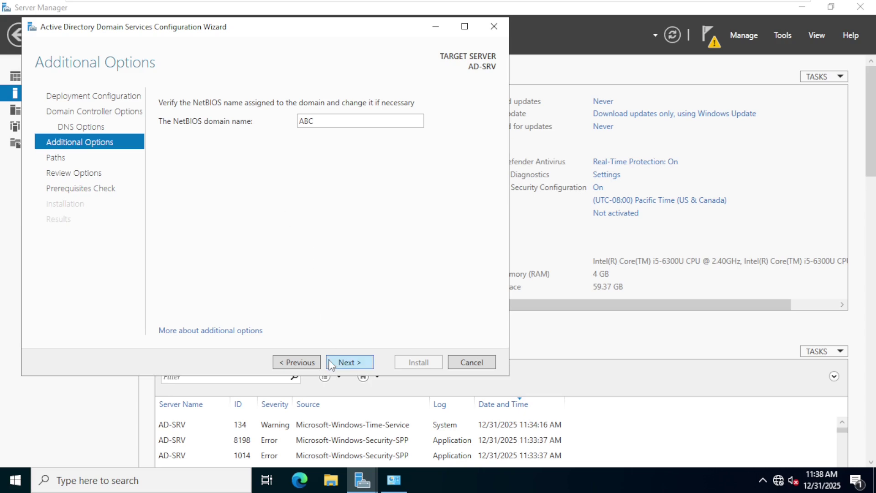
left_click(349, 363)
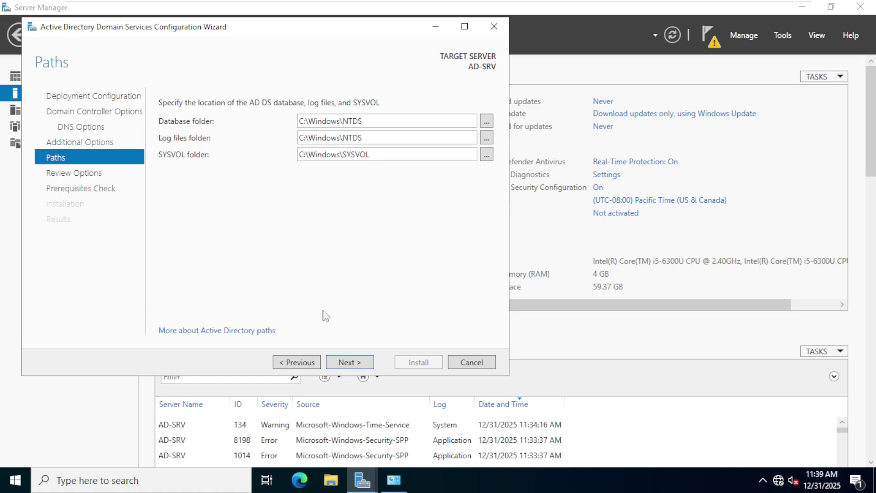
left_click(350, 363)
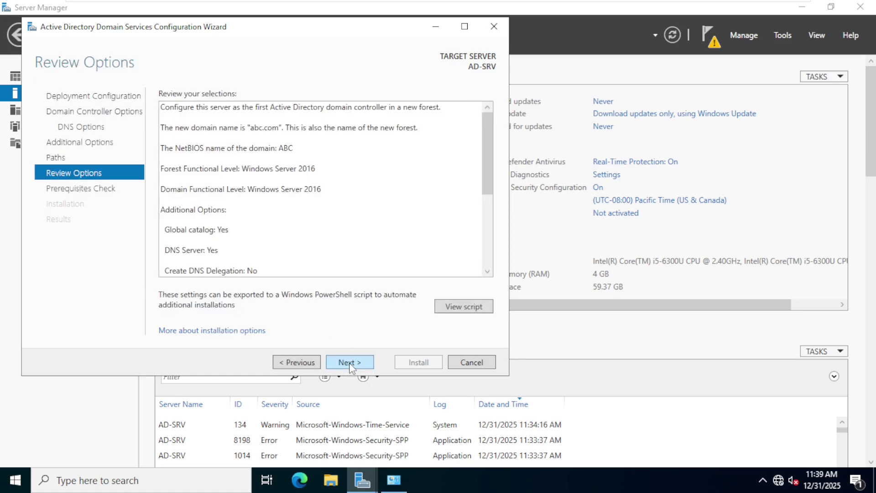
left_click(355, 360)
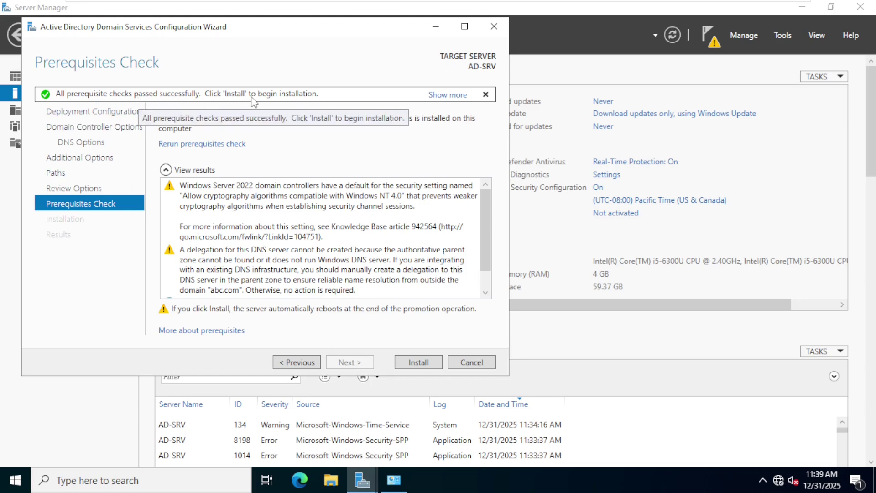
left_click(421, 364)
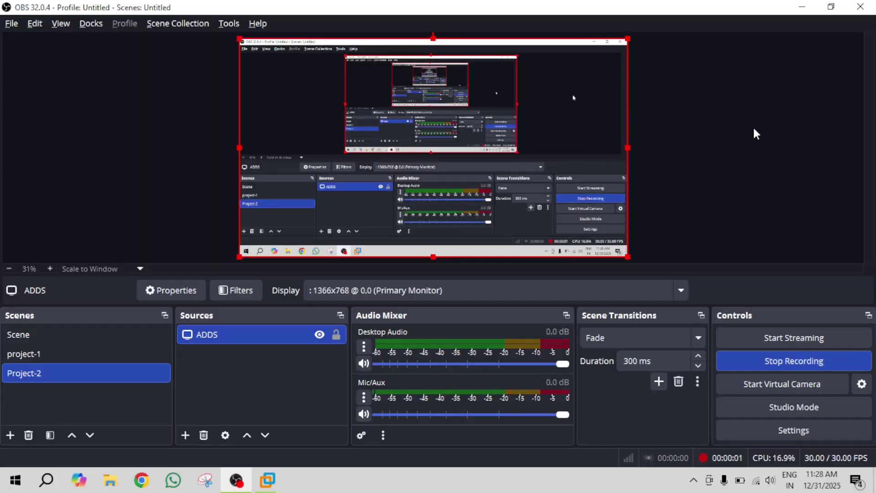
- Minimize OBS, switch to the AD-Server virtual machine in VMware Workstation and bring up its Server Manager window
left_click(803, 8)
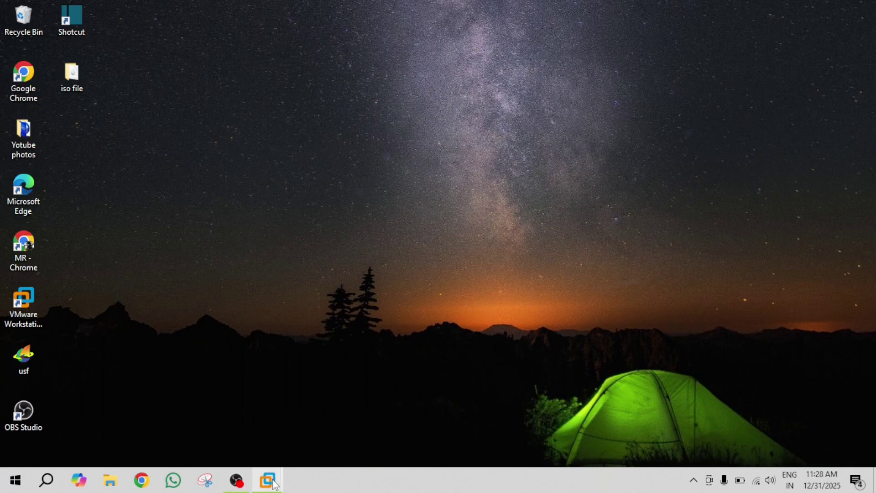
mouse_move(271, 485)
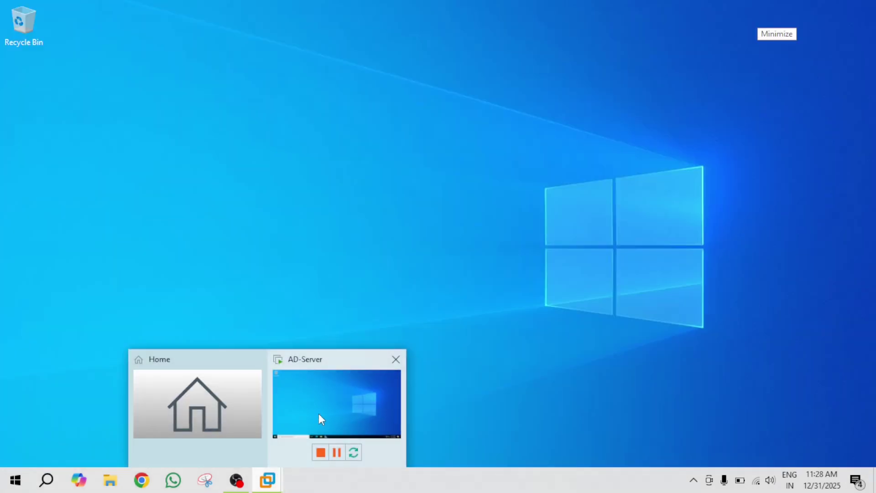
left_click(319, 414)
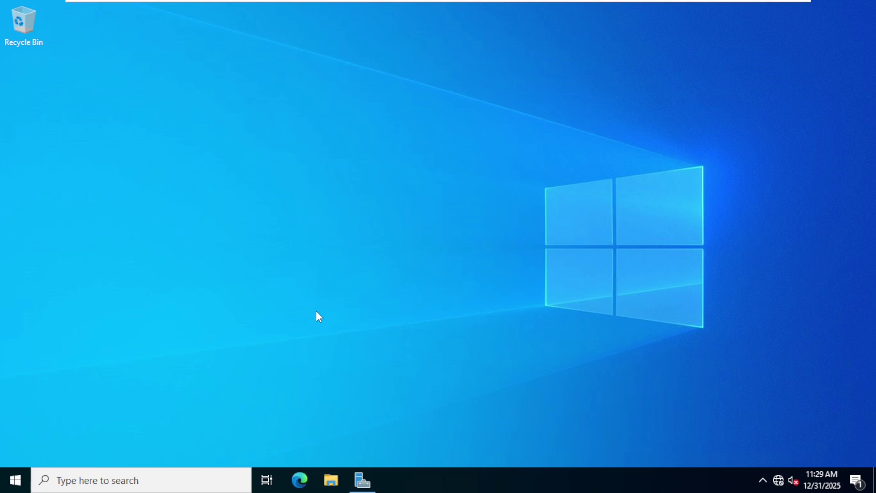
mouse_move(363, 487)
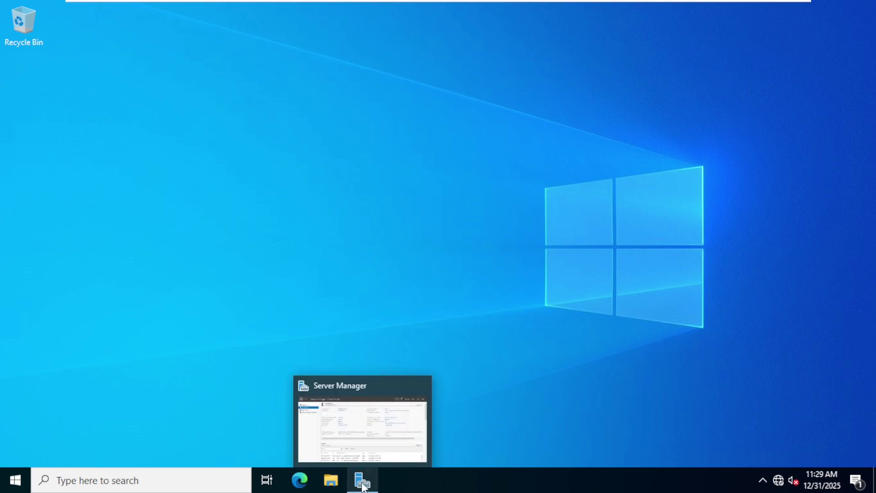
left_click(361, 415)
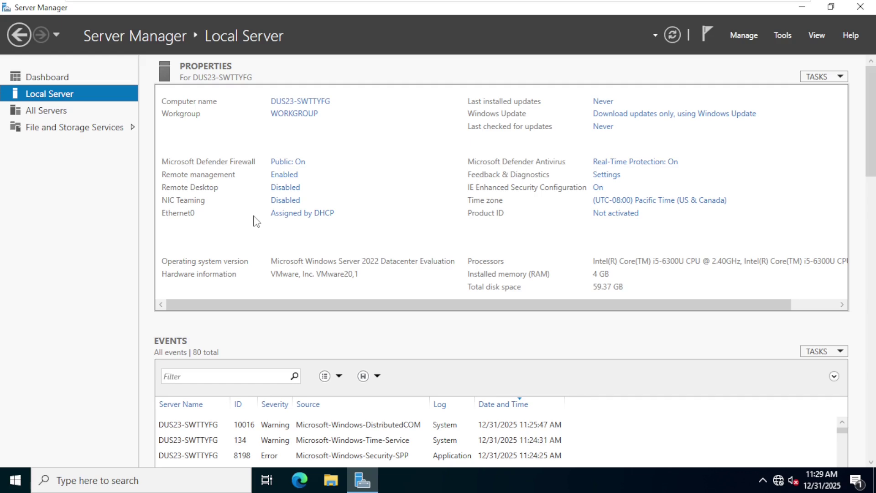
- Open VMware's Virtual Network Editor to view the VMnet1 network settings
mouse_move(252, 3)
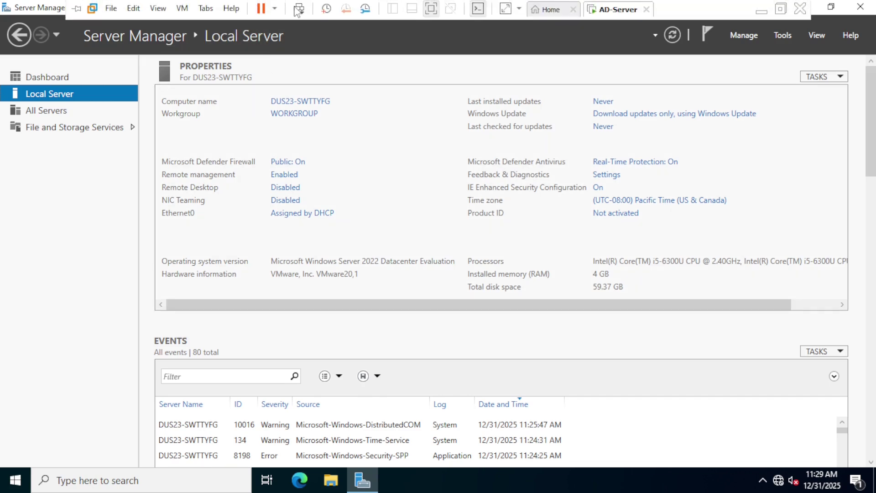
left_click(179, 11)
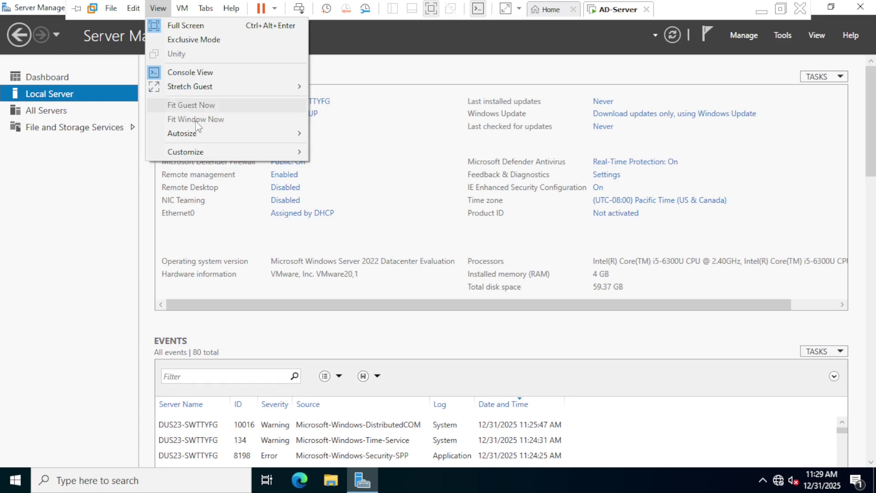
mouse_move(155, 11)
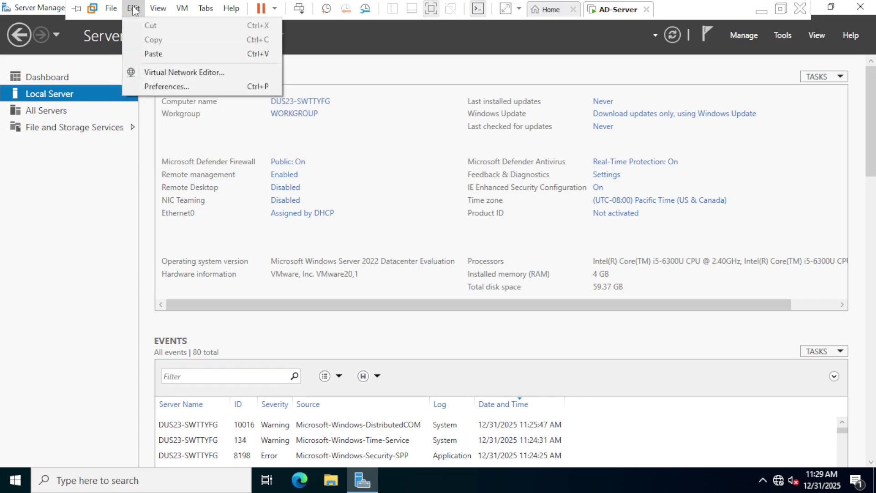
left_click(172, 73)
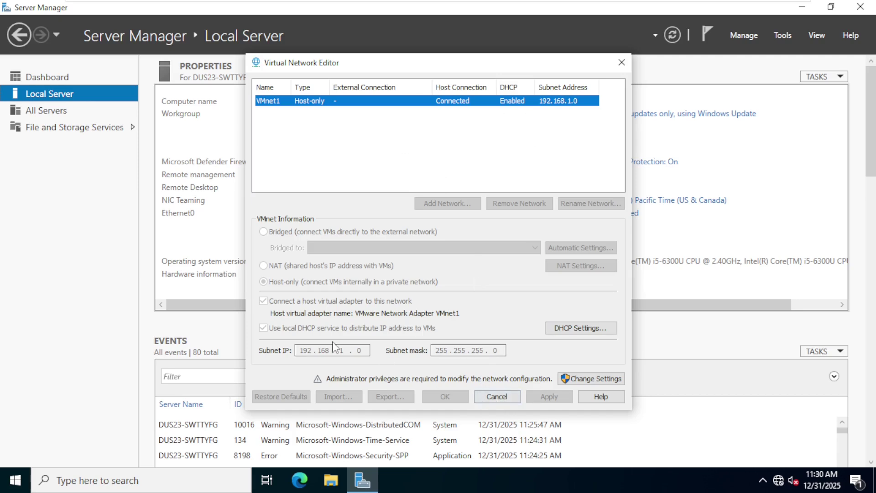
- Close the Virtual Network Editor and open System Properties by running sysdm.cpl
left_click(491, 399)
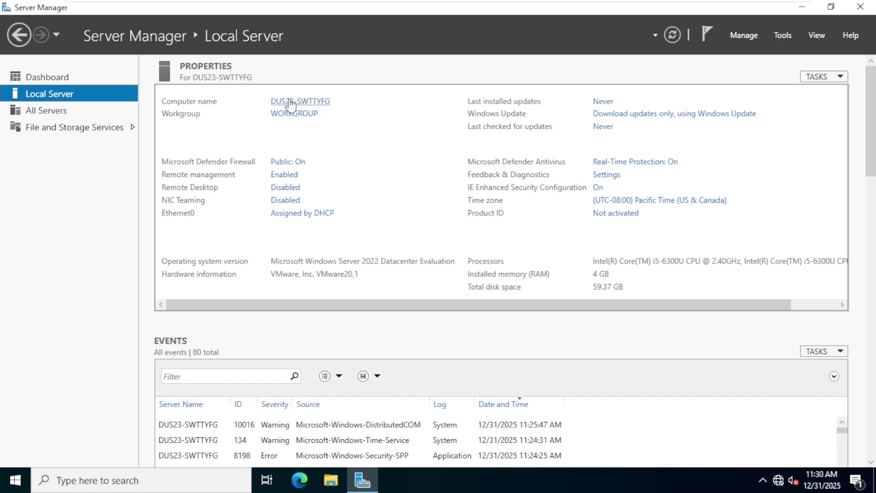
key("super+r")
key("BackSpace")
type("s")
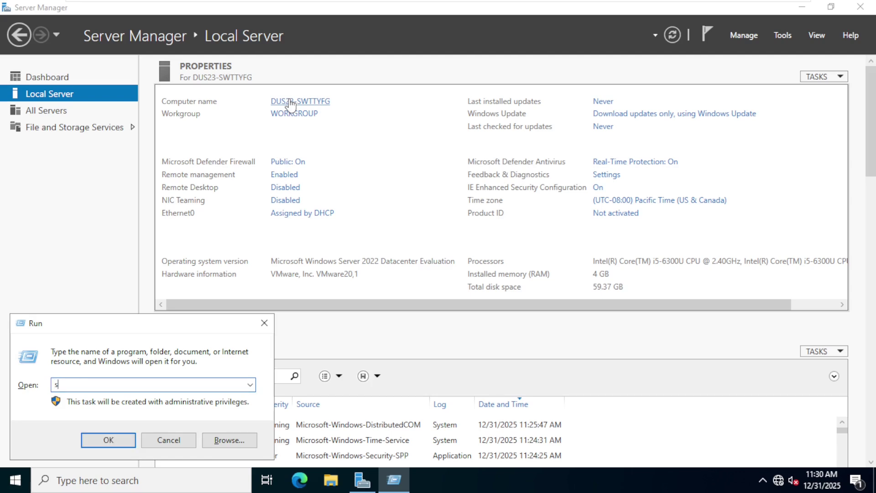
type("ysdm")
key("Return")
key("Return")
key("End")
type(".cpl")
key("Return")
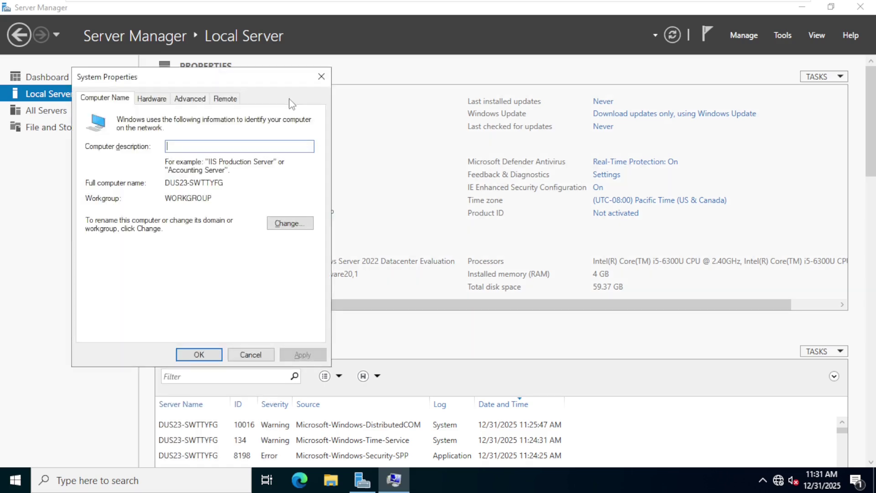
- Rename the computer to AD-SRV and restart it to apply the new name
left_click(285, 224)
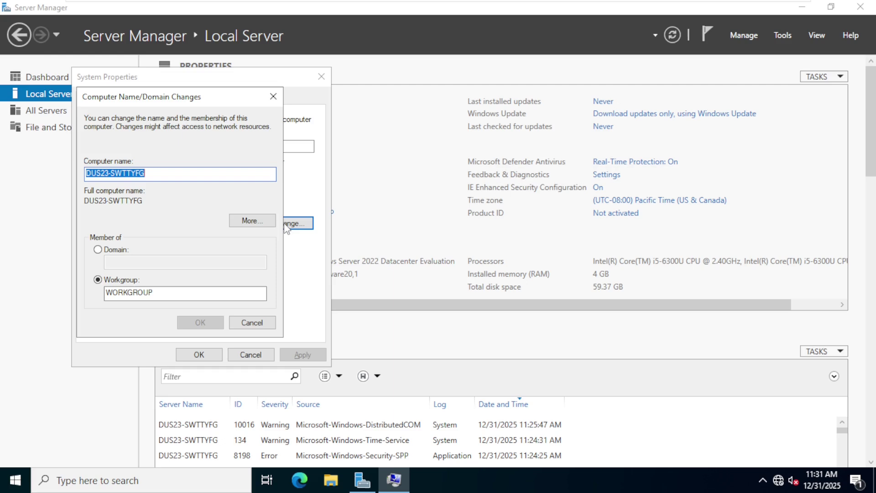
key("BackSpace")
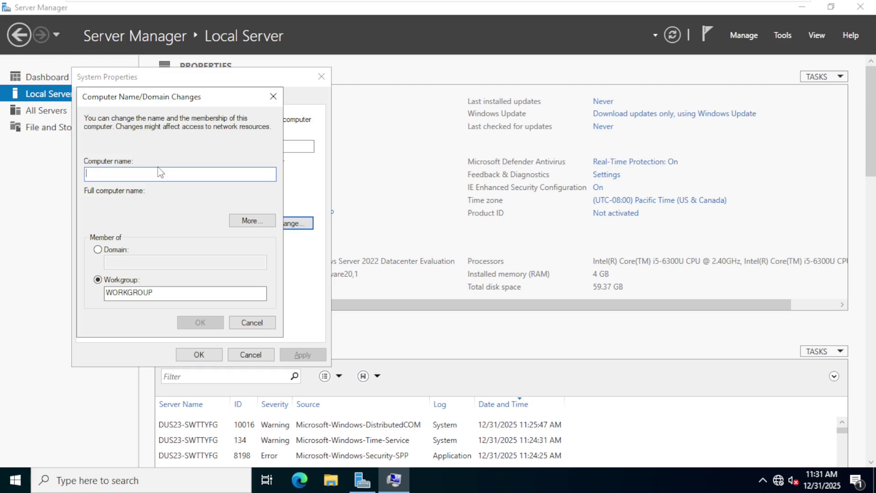
type("AD")
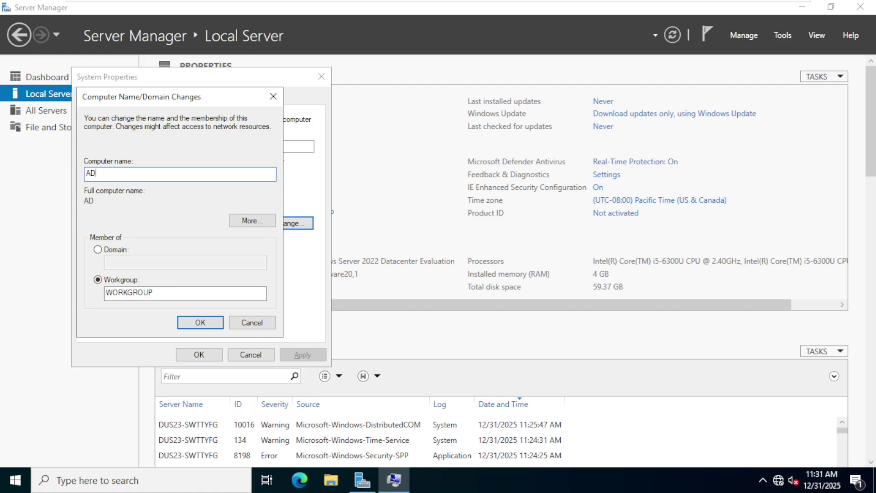
type("-SRV")
left_click(195, 323)
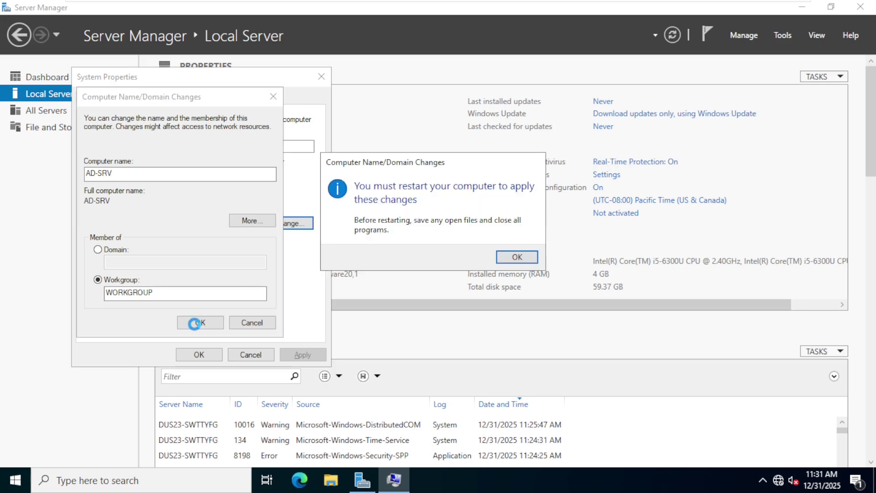
left_click(517, 257)
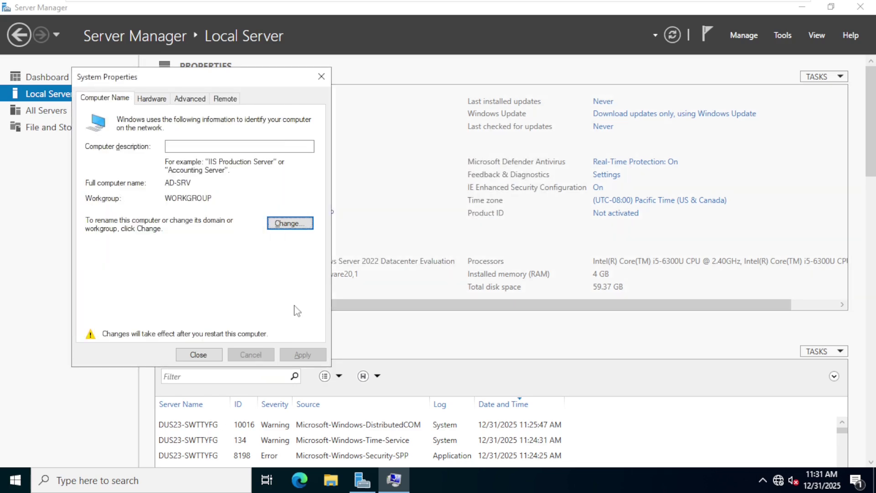
left_click(191, 357)
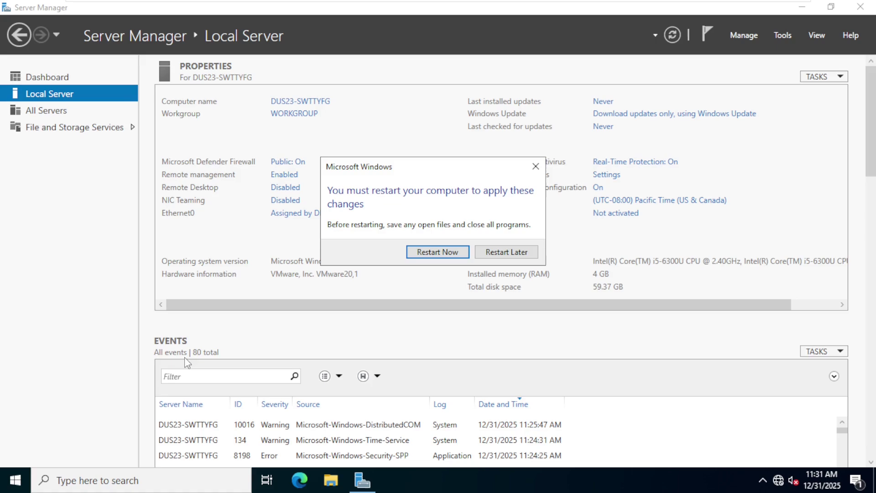
left_click(445, 251)
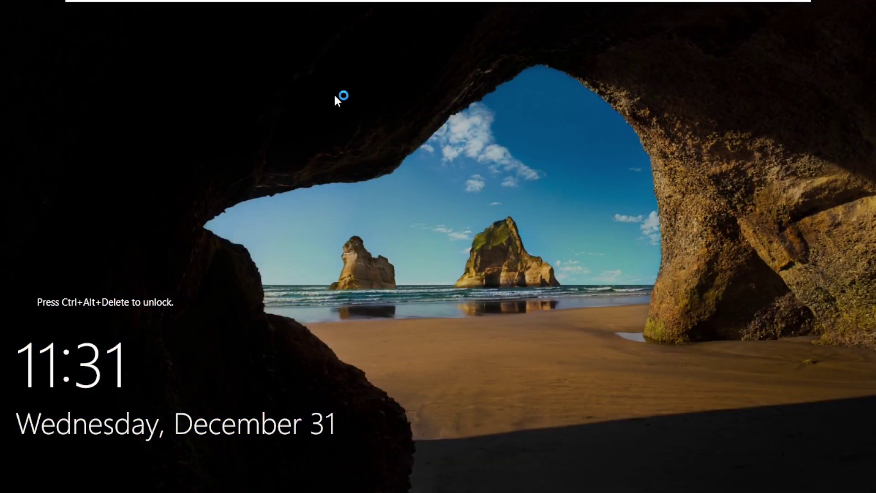
- Sign in as Administrator with the account password and show the Local Server properties in Server Manager
left_click(299, 8)
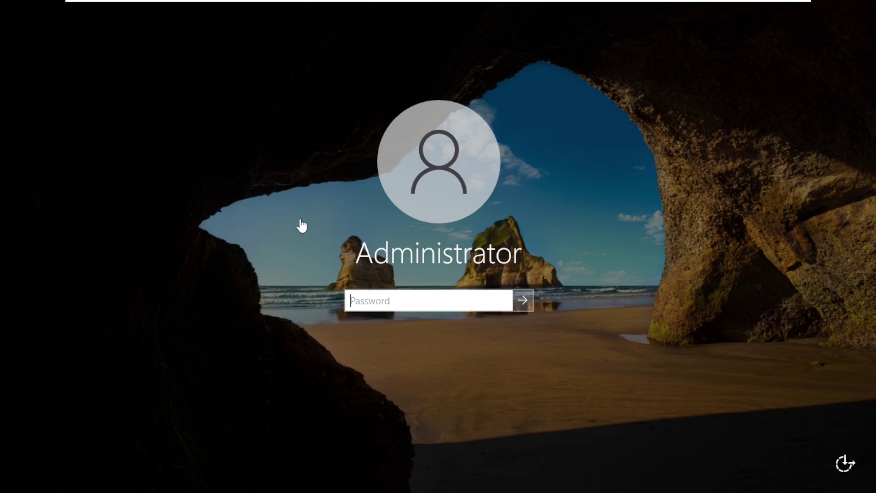
left_click(385, 303)
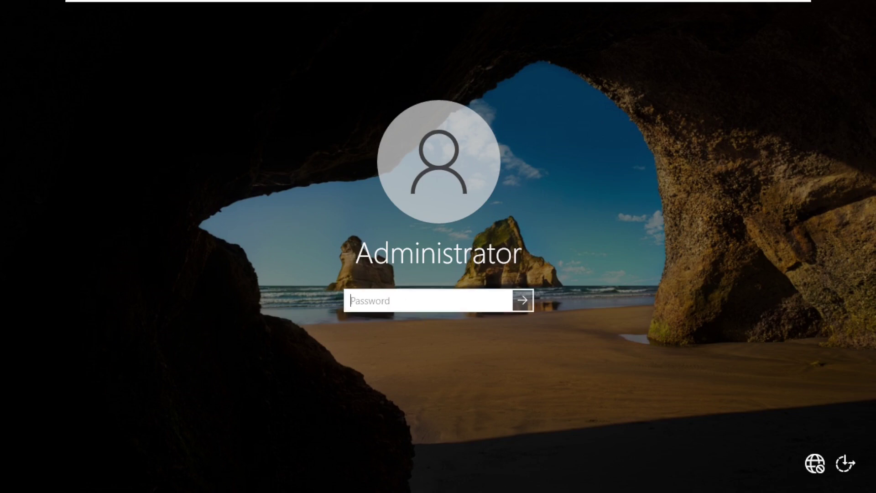
type("••••••••••")
key("Return")
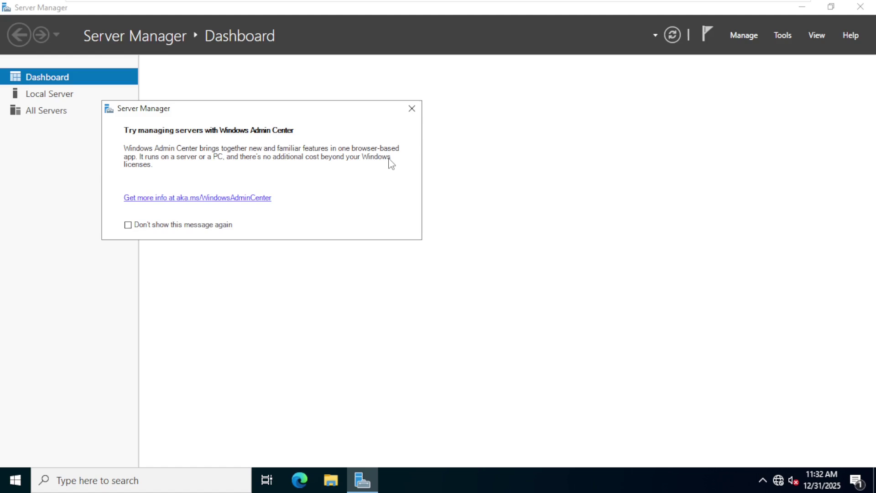
left_click(411, 108)
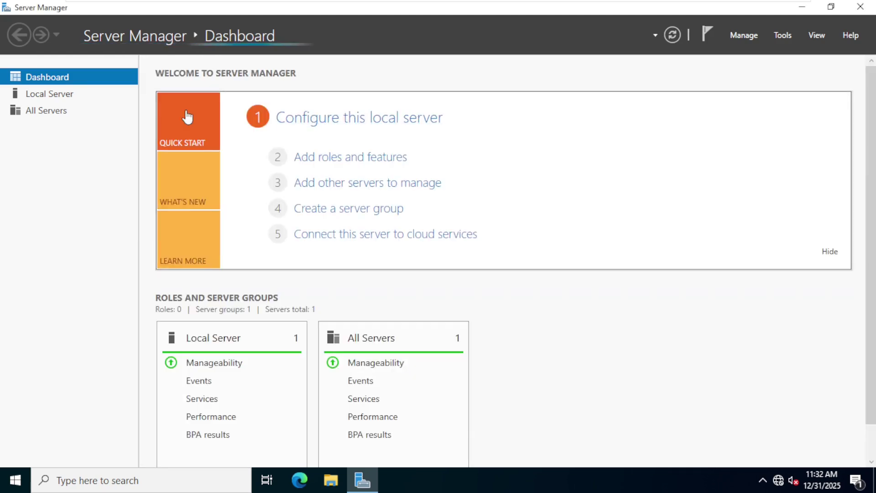
left_click(49, 96)
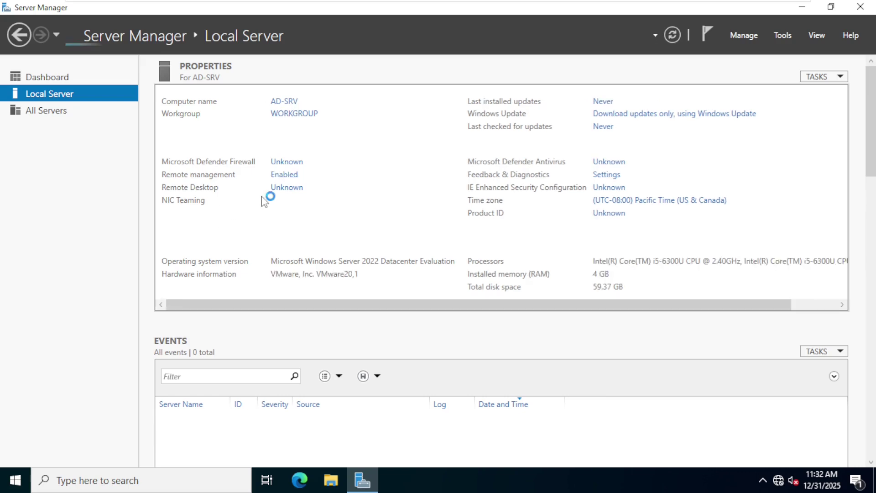
- Open Network Connections and bring up the Internet Protocol Version 4 (TCP/IPv4) properties of the Ethernet0 adapter
key("super+r")
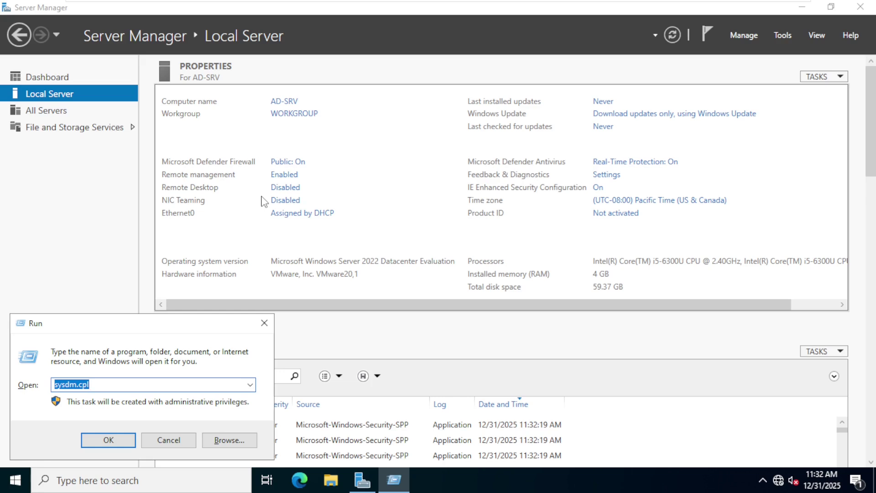
key("BackSpace")
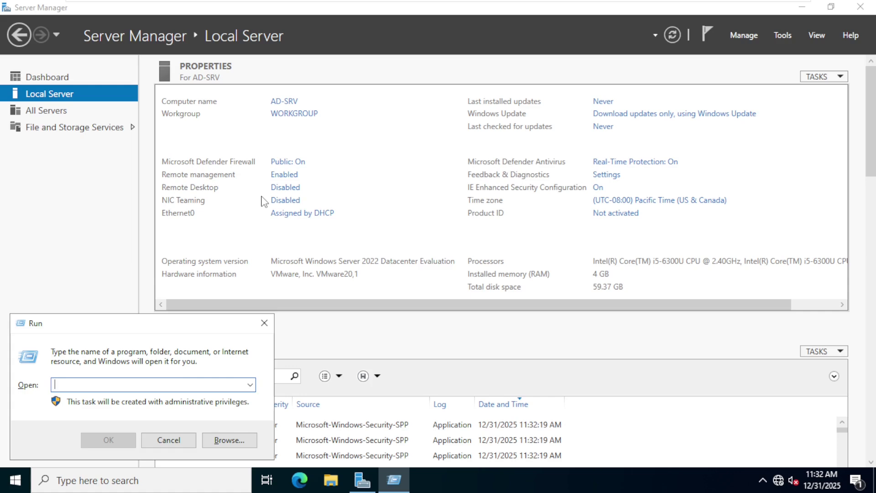
type("n")
key("Down")
key("Return")
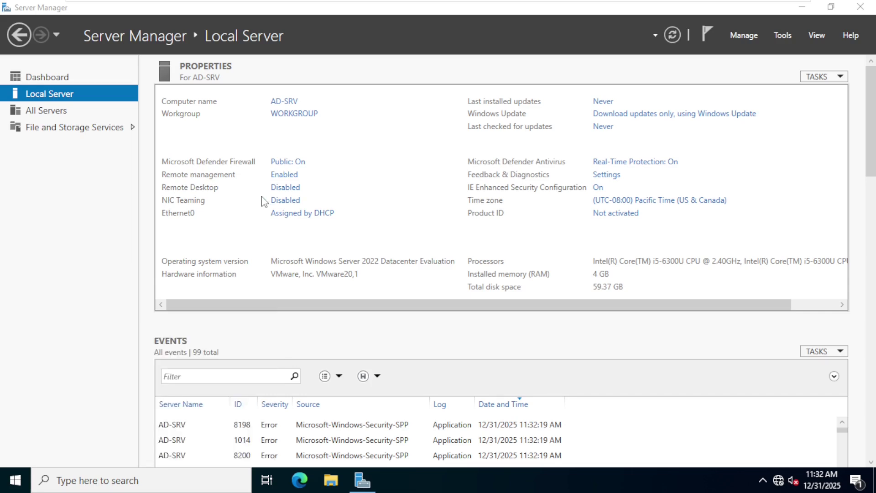
left_click(145, 139)
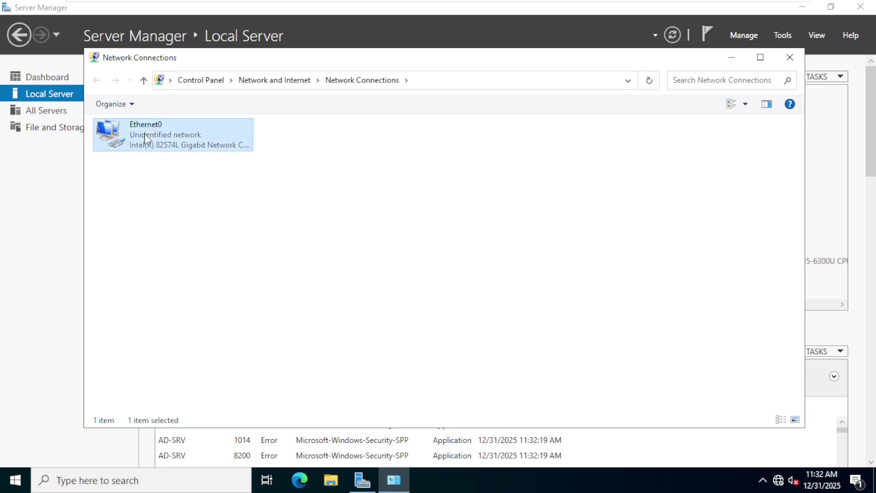
right_click(145, 140)
left_click(188, 255)
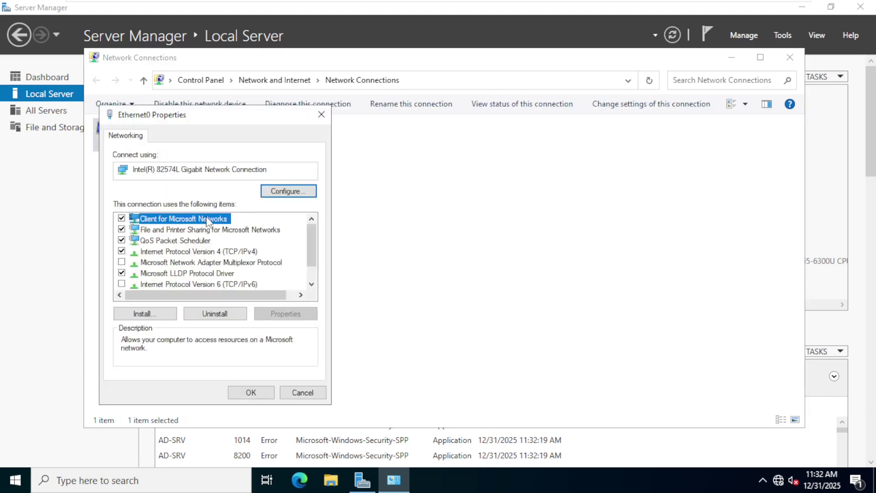
left_click(190, 251)
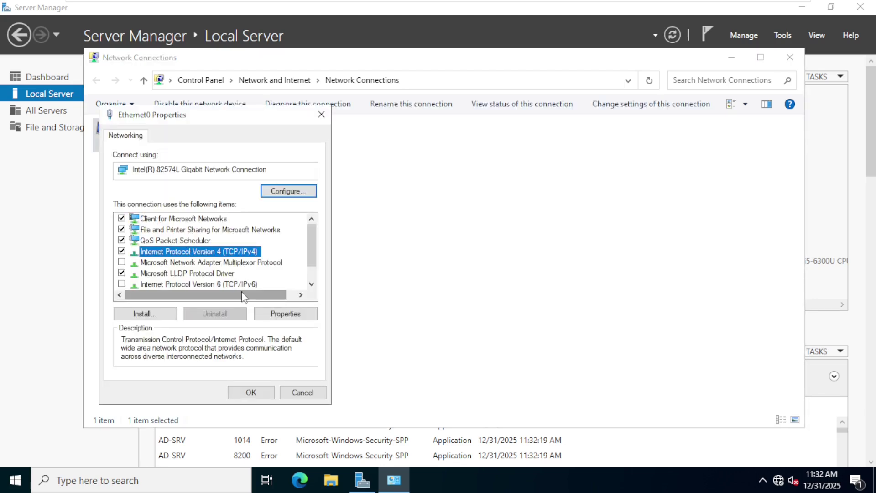
left_click(287, 314)
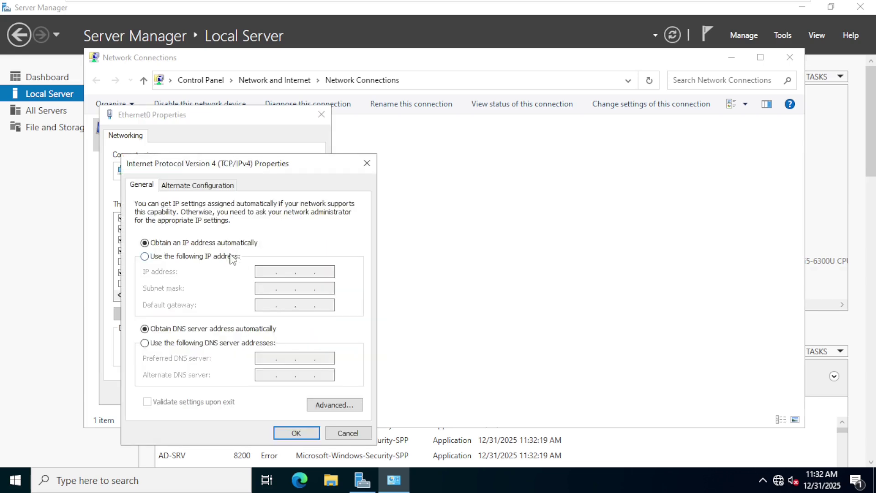
- Switch Ethernet0 to a static IP address of 192.168.1.100 with subnet mask 255.255.255.0
left_click(214, 257)
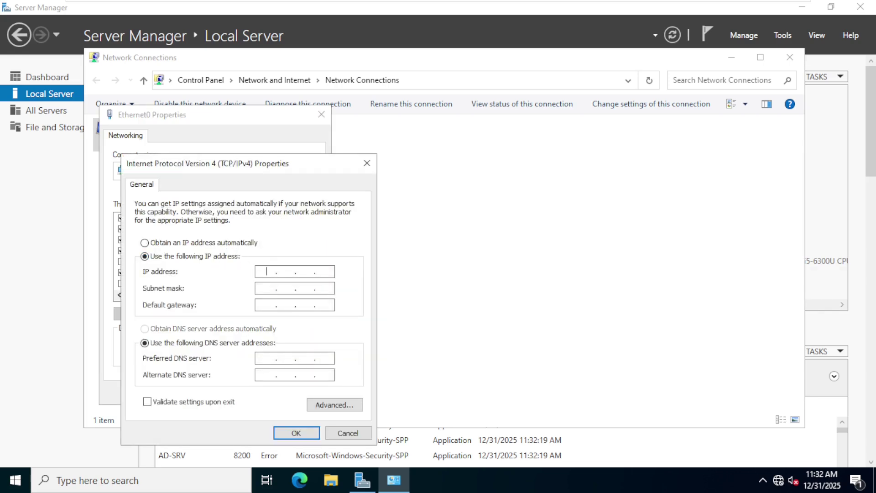
type("192 . 168 . 1 . 100")
key("BackSpace")
type("00")
key("Tab")
key("Tab")
- Set the default gateway to 192.168.1.1 and the preferred DNS server to 192.168.1.100, and apply the adapter settings
type("19")
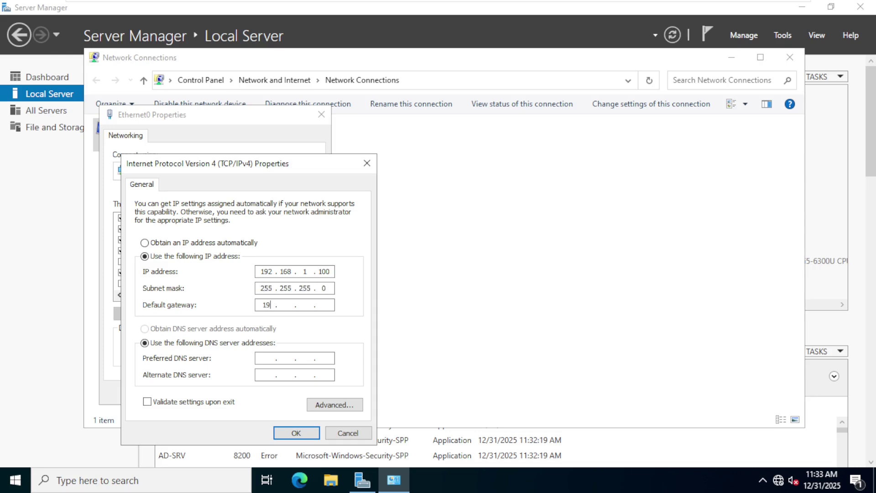
type("2 . 168 . 1 . 1")
key("Tab")
key("Tab")
type("192 . 168 . 1 . 100")
left_click(288, 437)
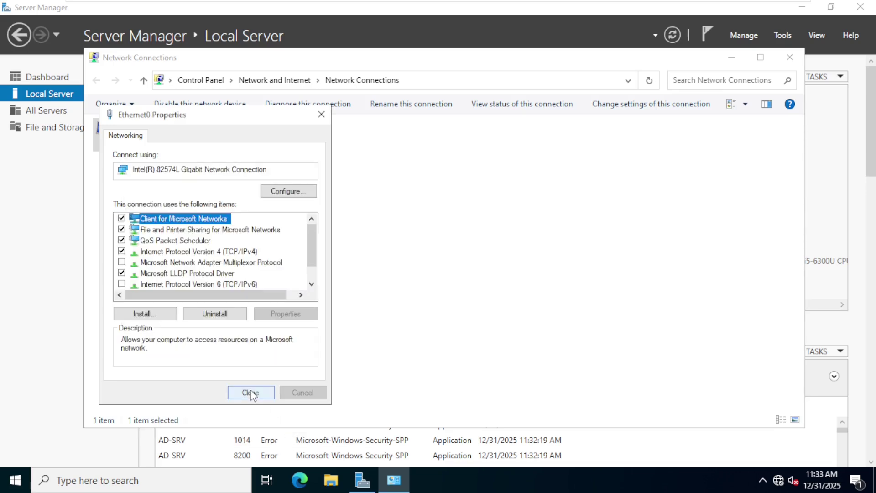
left_click(250, 393)
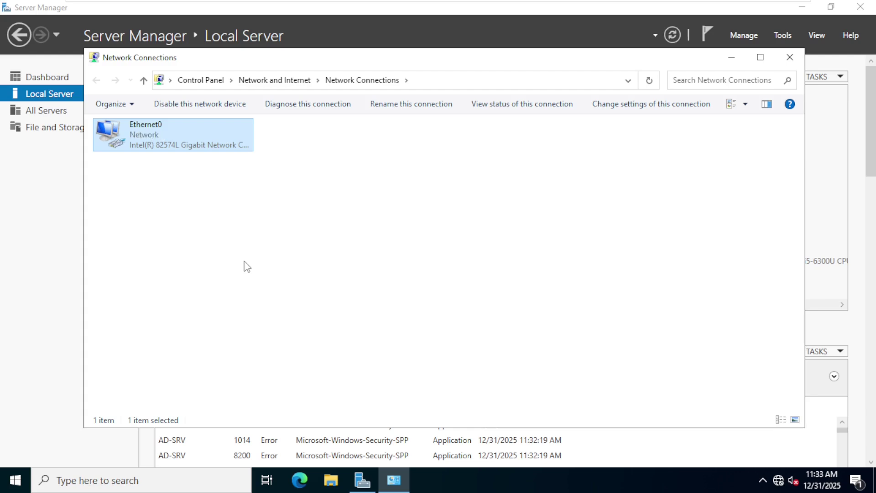
- Minimize Network Connections and refresh the Local Server properties in Server Manager
left_click(731, 55)
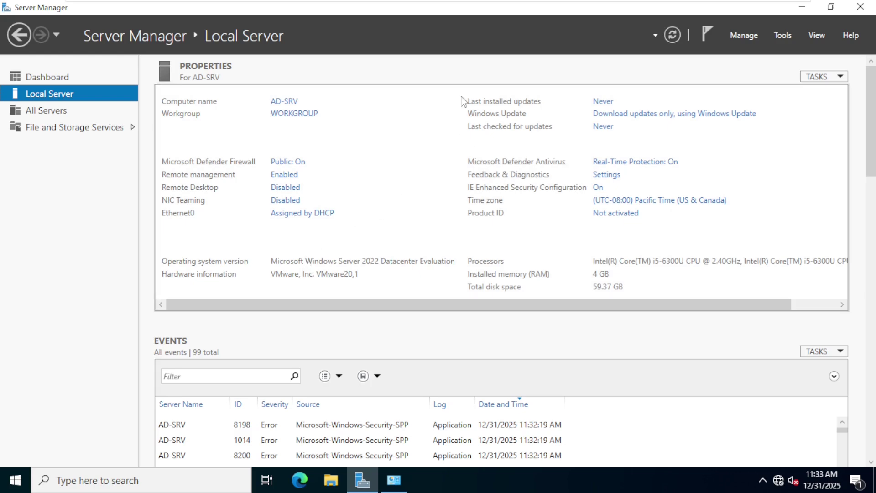
left_click(673, 35)
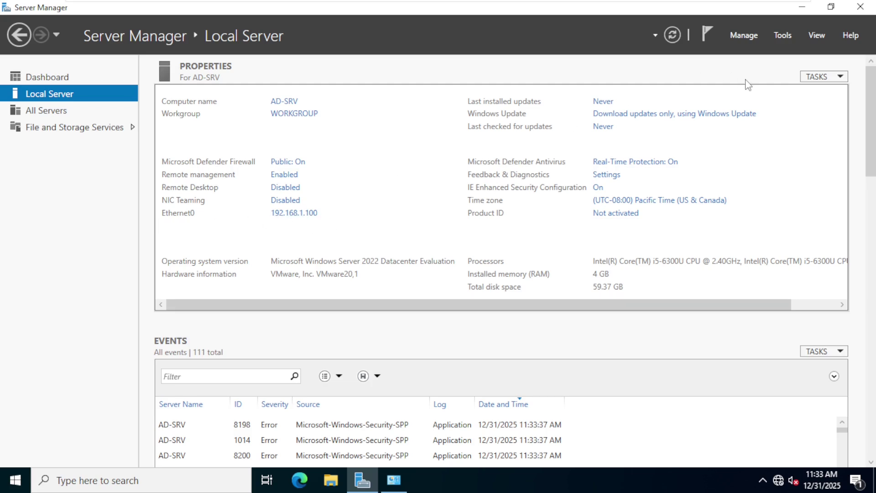
- Start adding roles with a role-based installation on AD-SRV and select Active Directory Domain Services with its required management tools
left_click(738, 36)
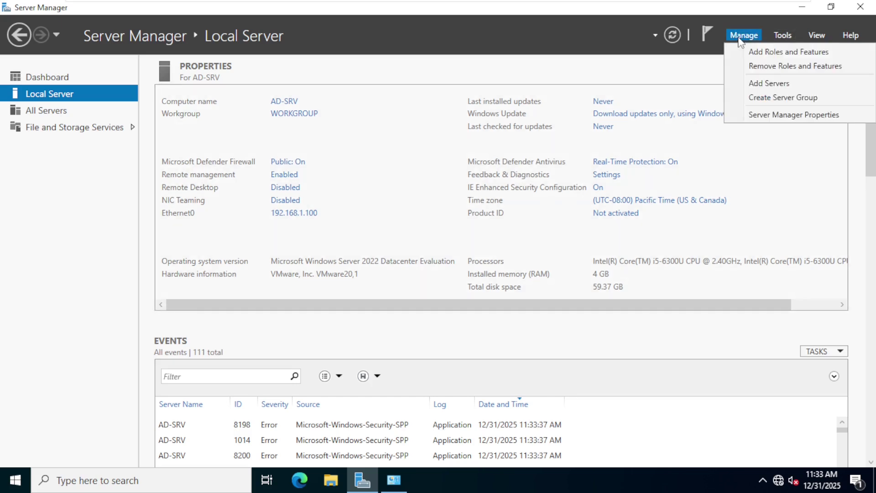
left_click(794, 54)
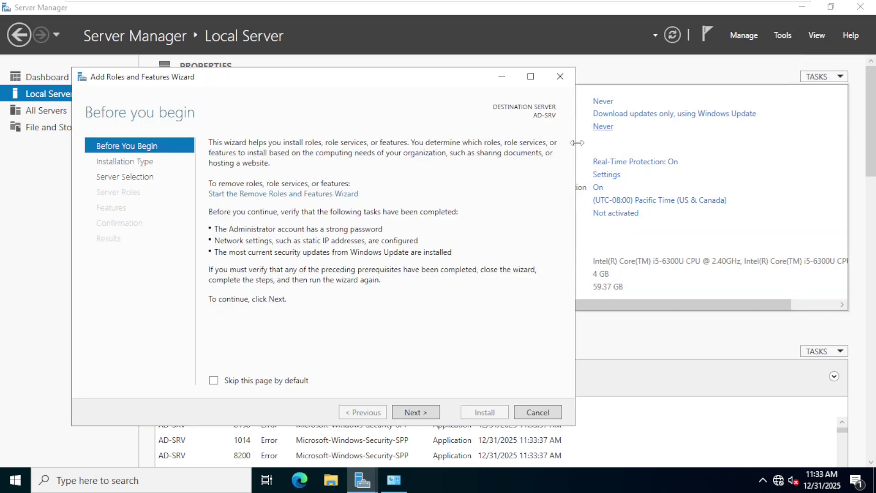
left_click(413, 412)
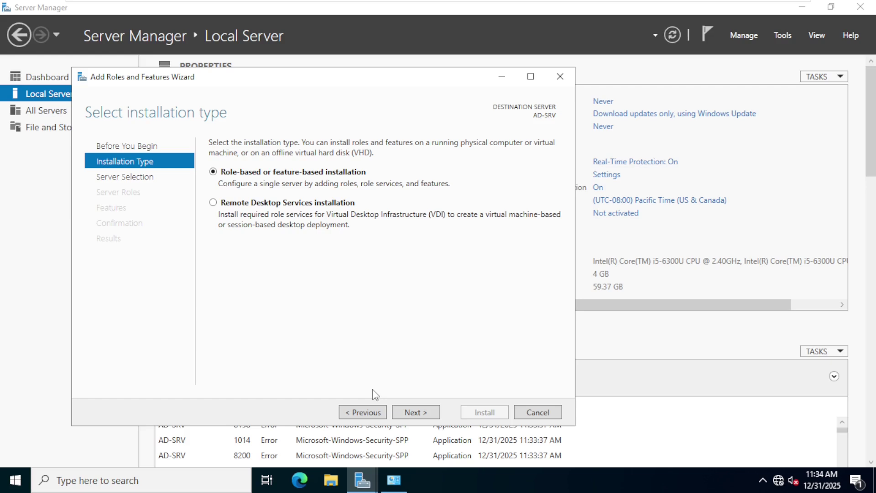
left_click(413, 412)
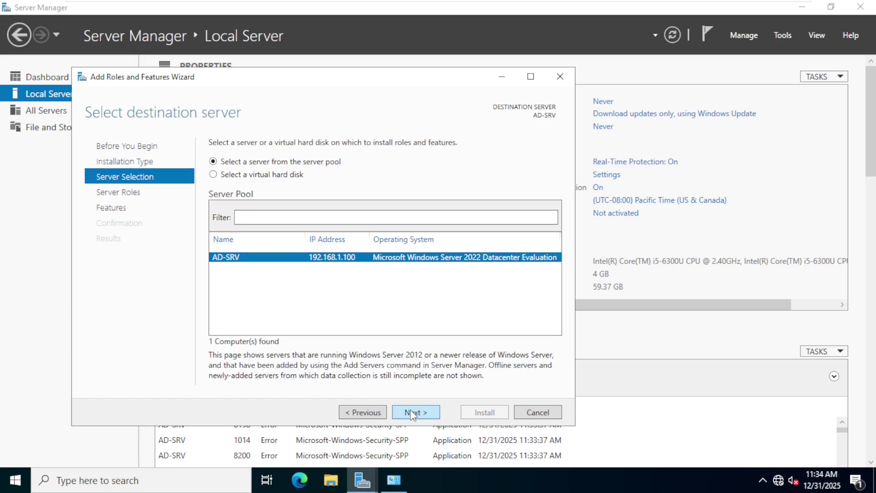
left_click(410, 411)
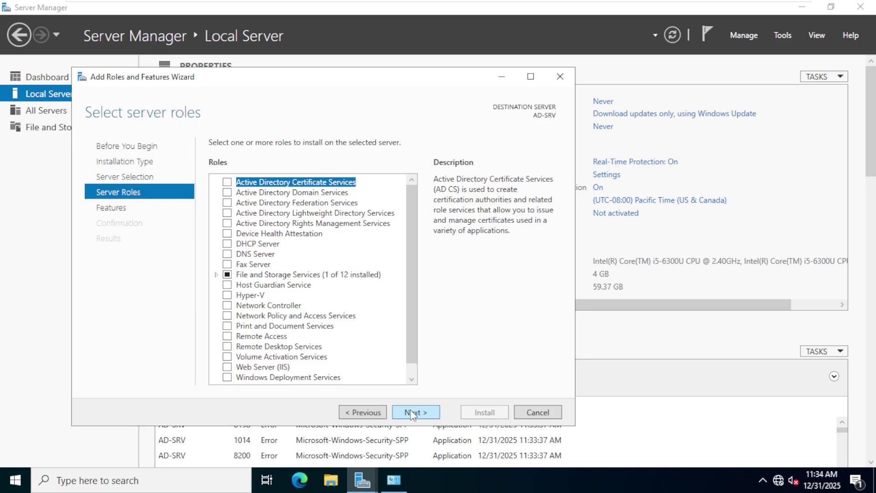
left_click(227, 192)
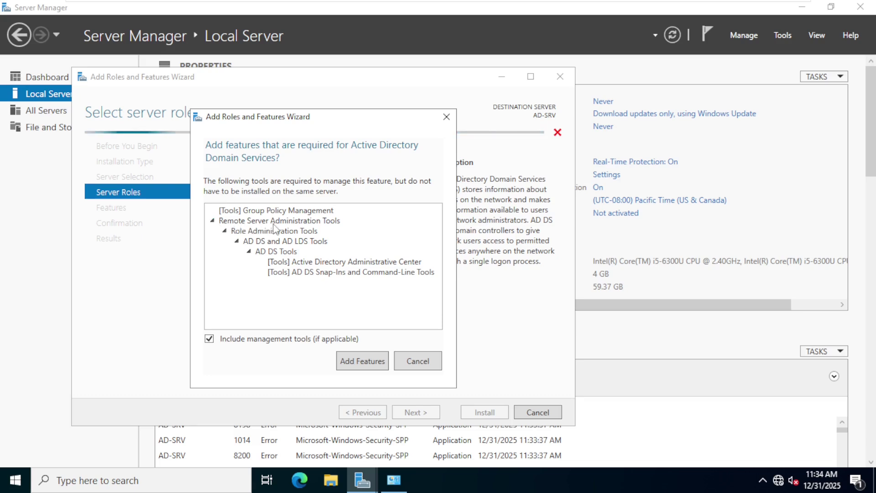
left_click(355, 363)
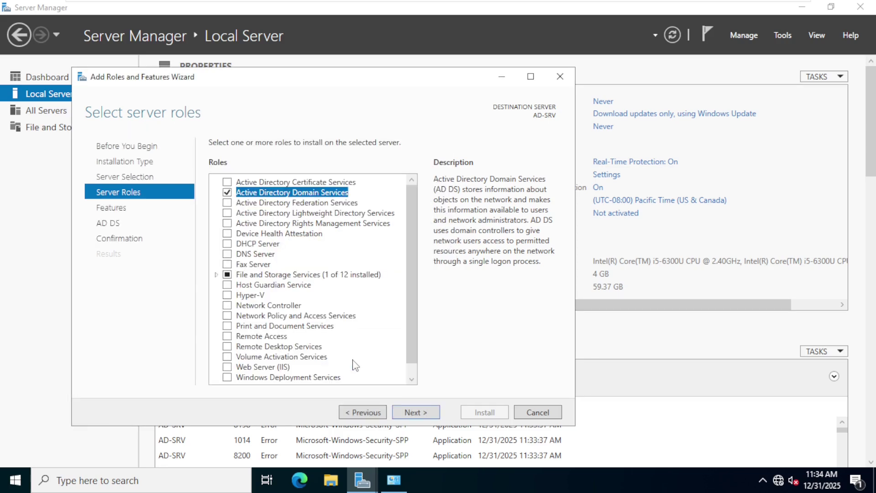
- Install Active Directory Domain Services with the default features, without automatic restart, and close the finished wizard
left_click(413, 412)
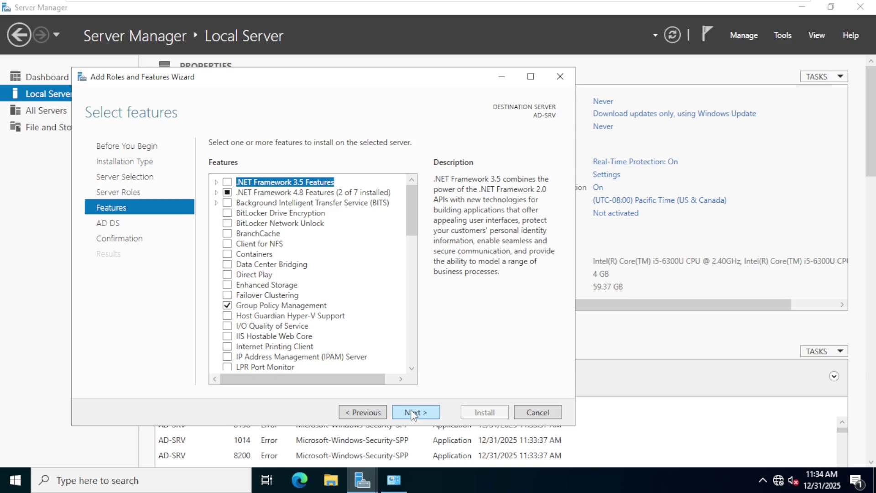
left_click(414, 413)
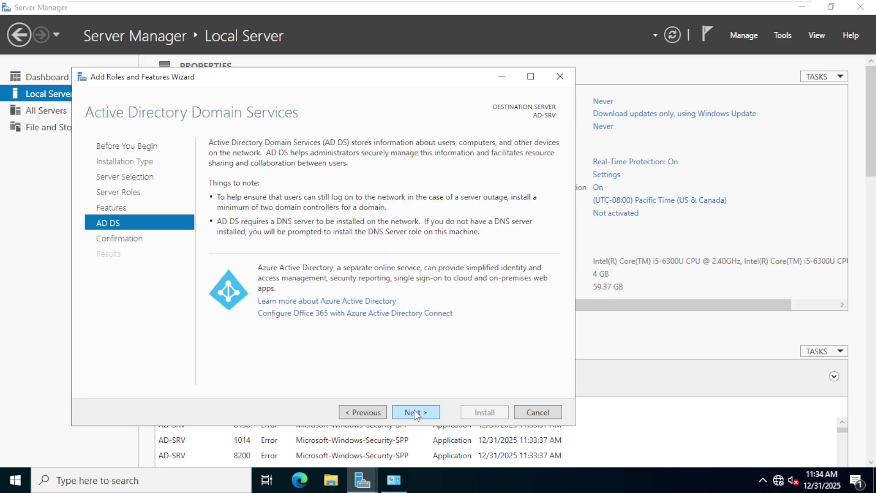
left_click(416, 413)
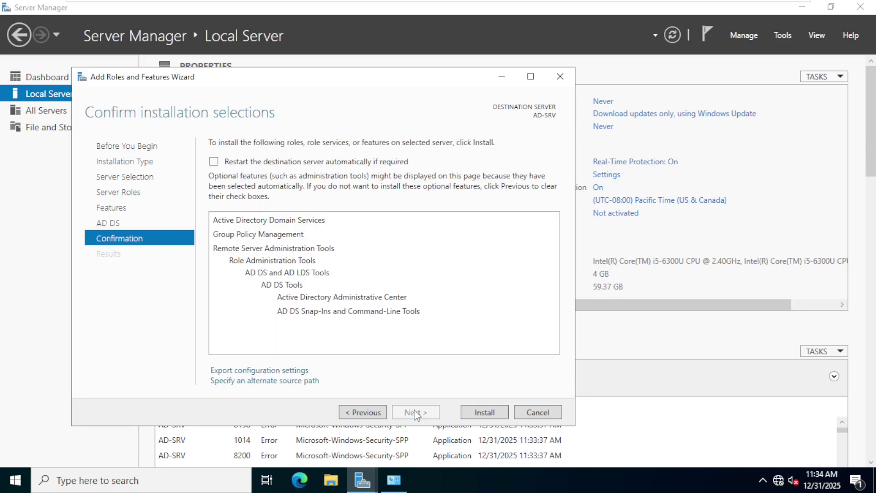
left_click(487, 415)
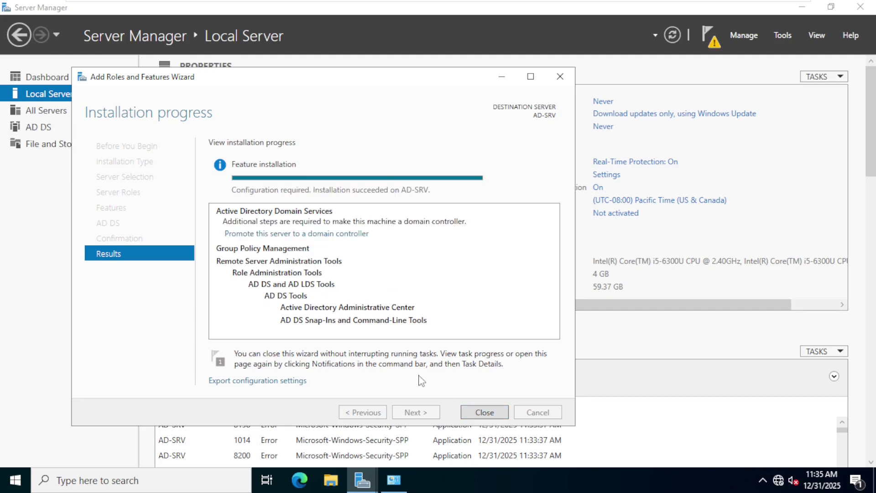
left_click(483, 413)
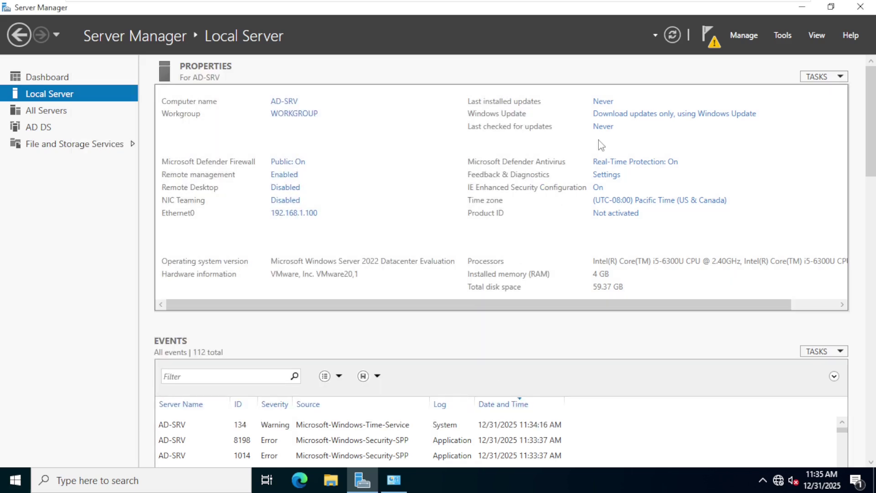
- Start promoting the server to a domain controller, adding a new forest with root domain name abc.com
left_click(718, 49)
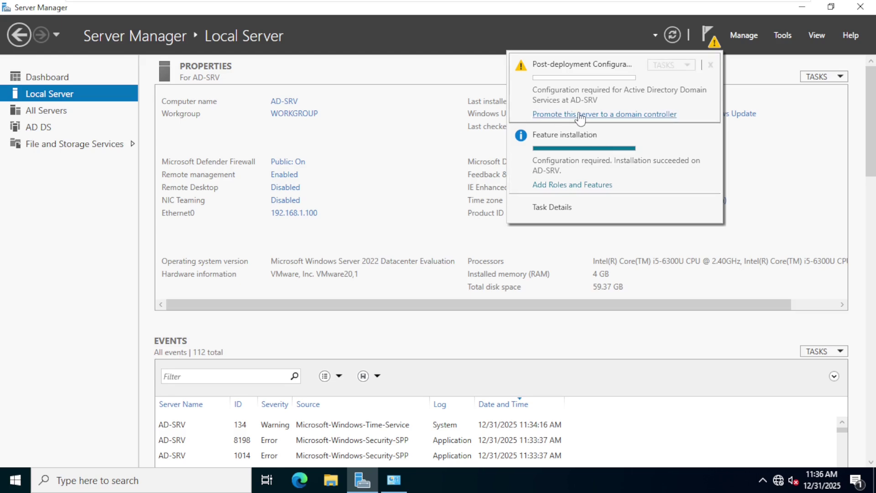
left_click(559, 115)
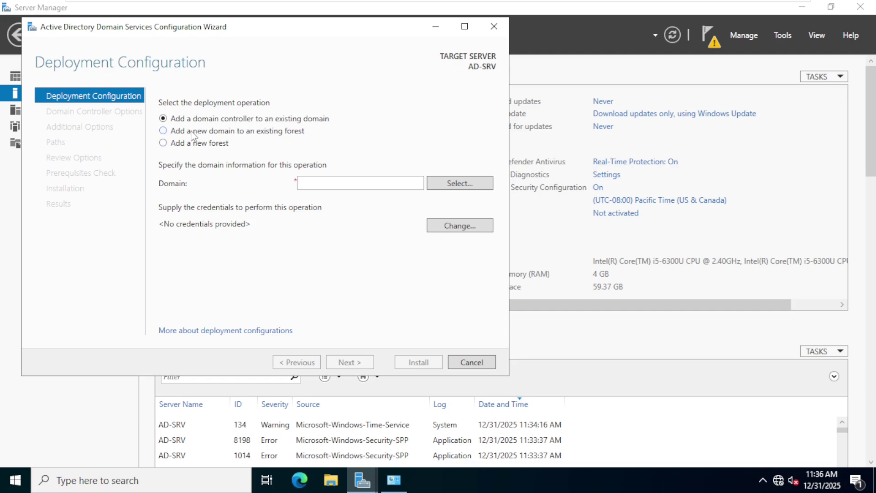
left_click(163, 143)
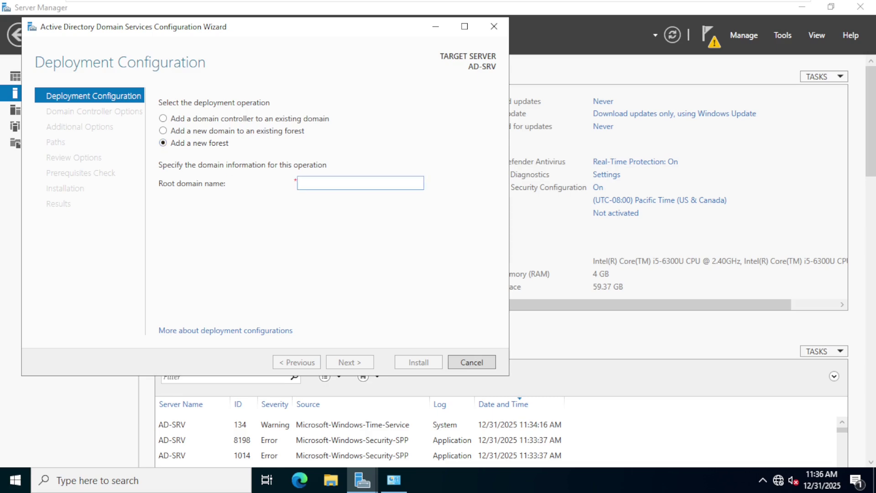
type("ab")
key("BackSpace")
key("BackSpace")
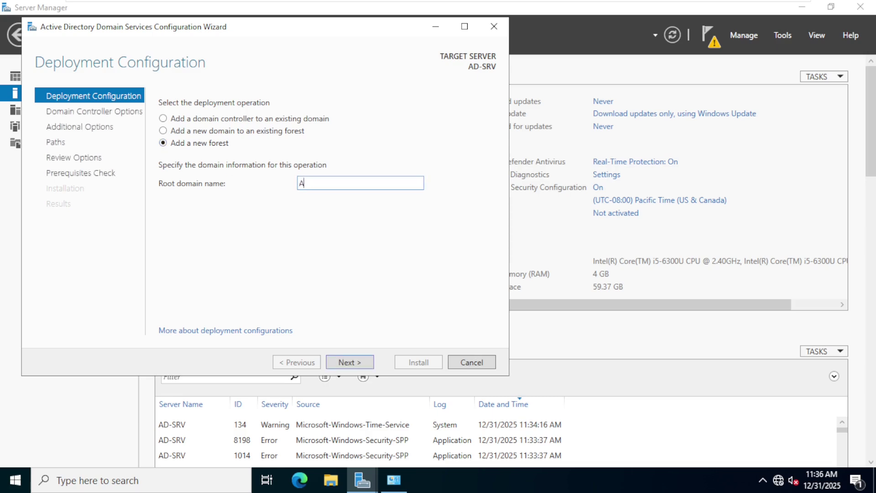
type("abc.com")
left_click(343, 365)
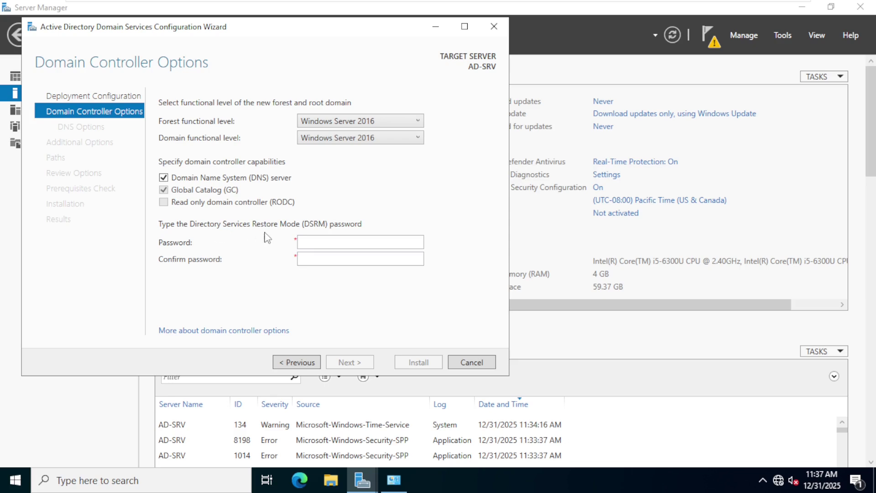
- Enter and confirm the Directory Services Restore Mode password, keeping the default domain controller options
left_click(298, 238)
type("***********")
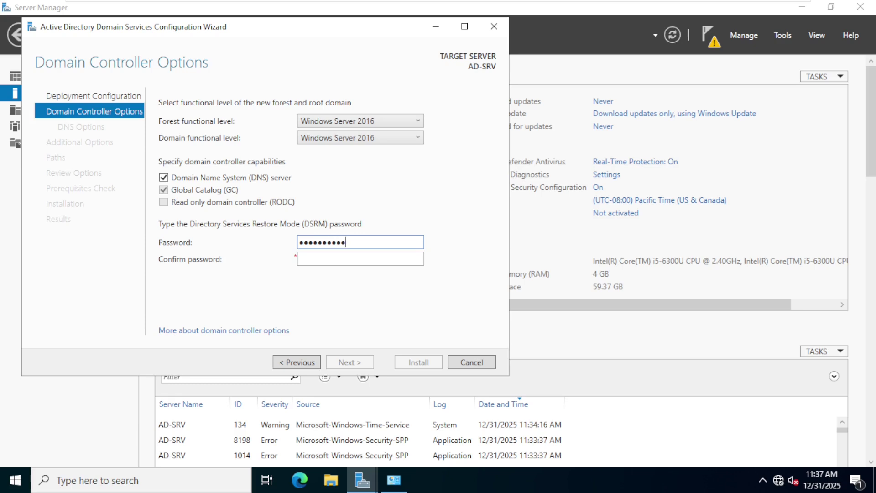
left_click(320, 259)
type("*****")
key("BackSpace")
key("BackSpace")
key("BackSpace")
key("BackSpace")
key("BackSpace")
type("***********")
left_click(349, 369)
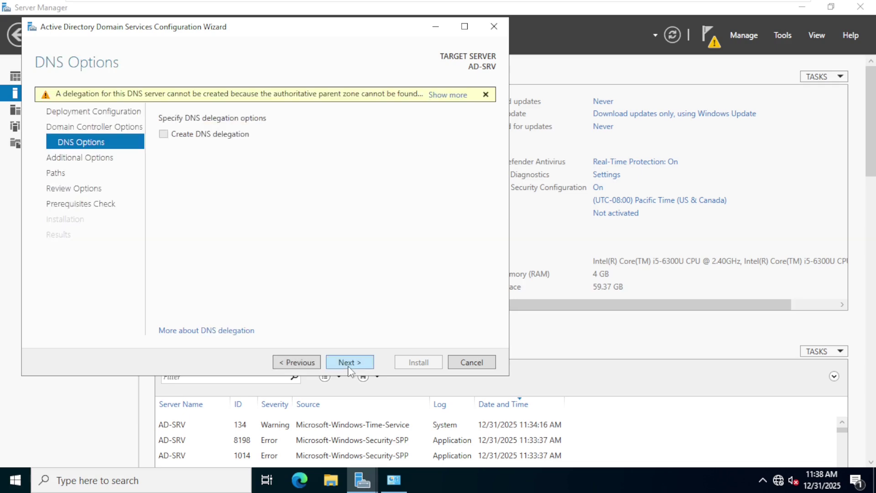
- Accept the default DNS options, NetBIOS name ABC and folder paths, and install the domain controller after the prerequisites check
left_click(350, 368)
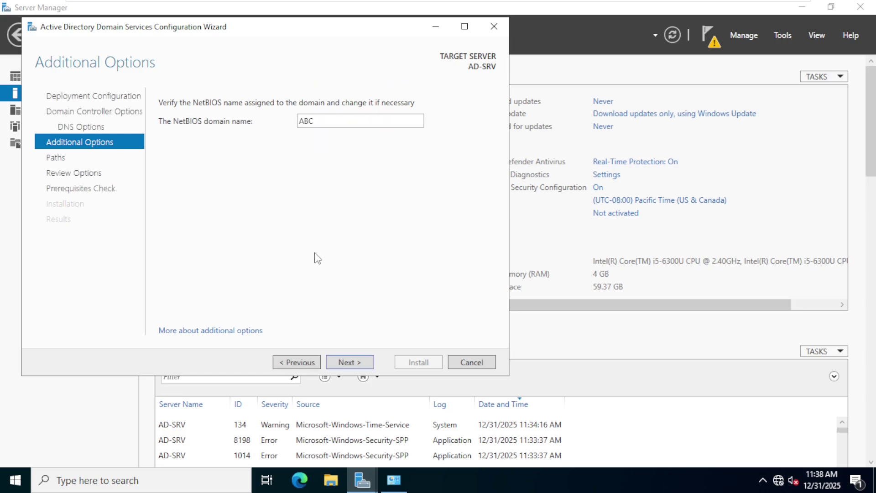
left_click(350, 363)
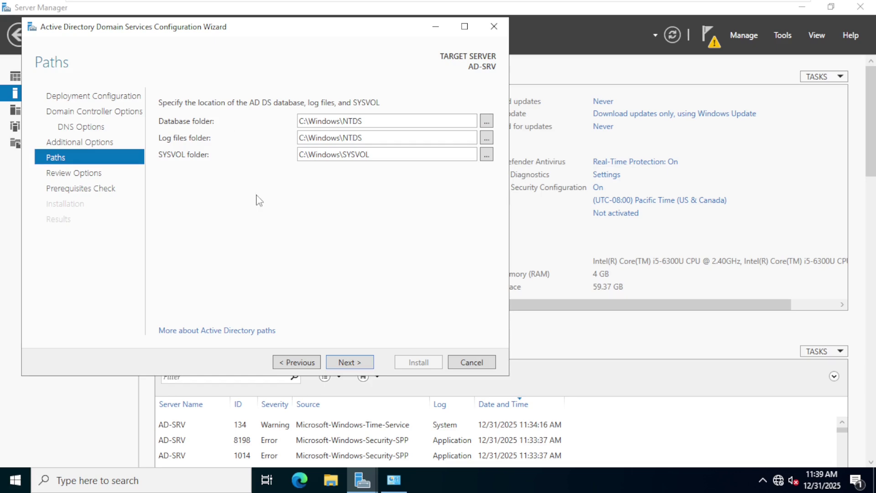
left_click(350, 366)
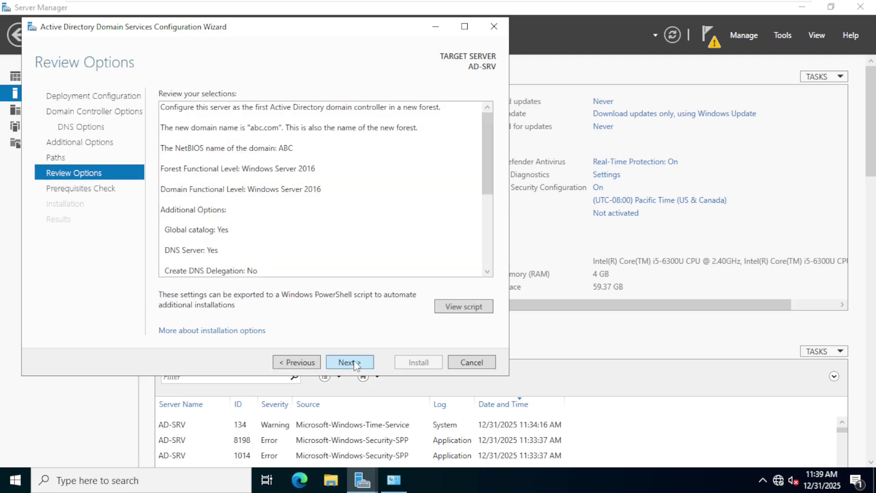
left_click(354, 361)
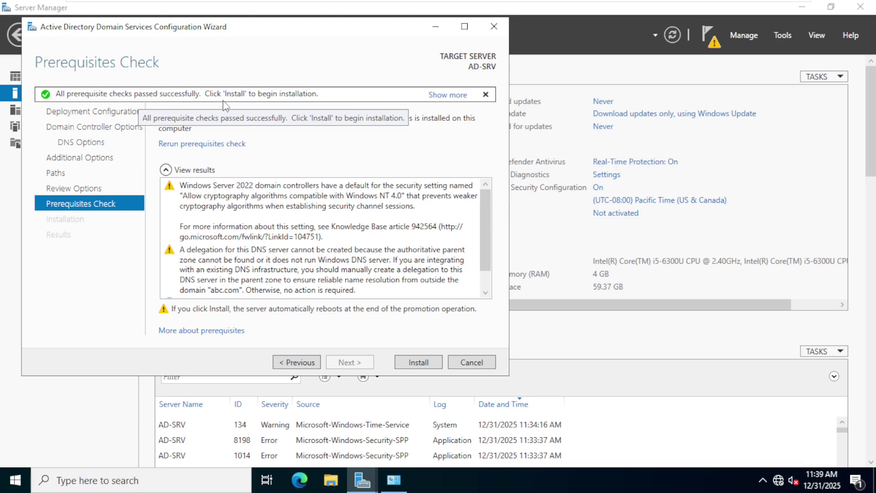
left_click(419, 363)
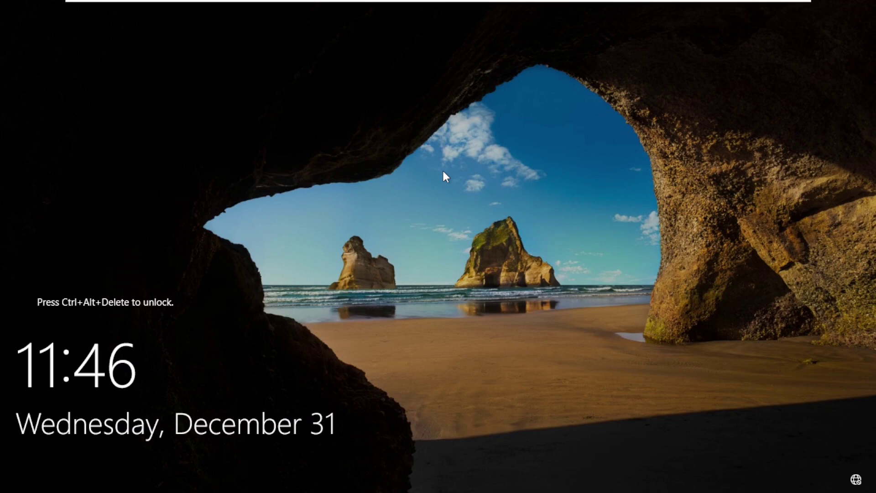
- Sign in as ABC\Administrator with the account password and dismiss the Windows Admin Center message
mouse_move(358, 1)
left_click(299, 9)
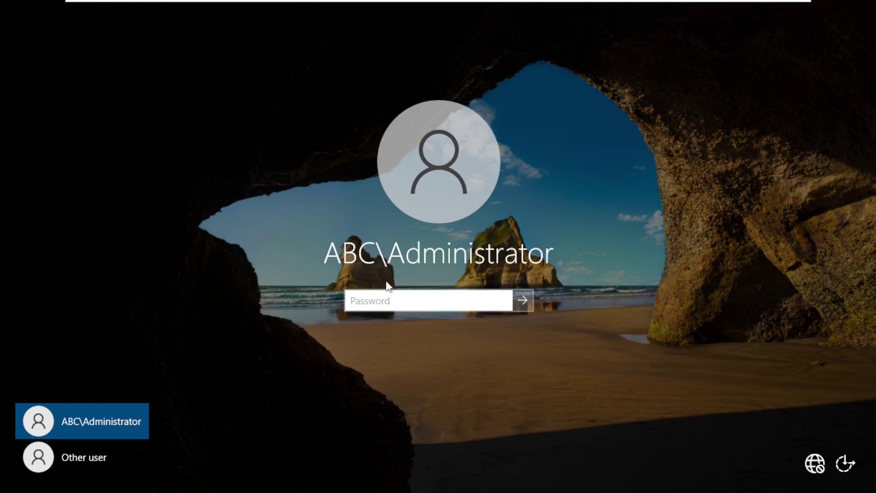
type("******")
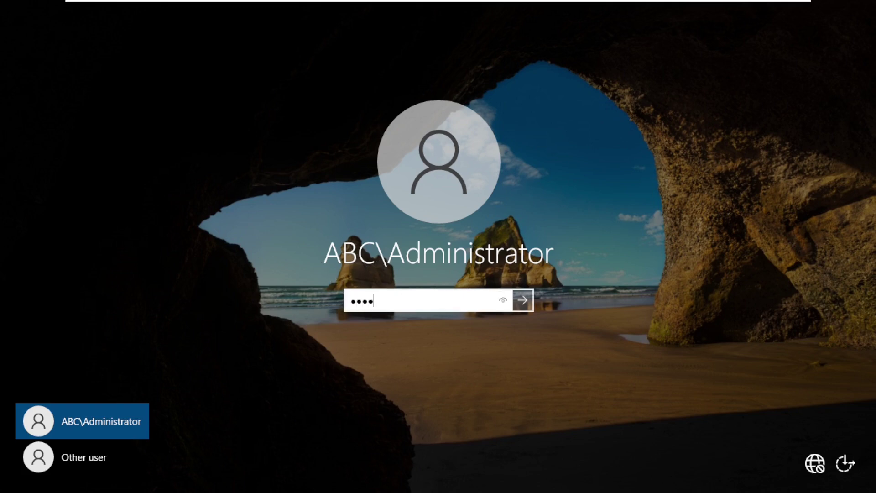
type("****")
key("Return")
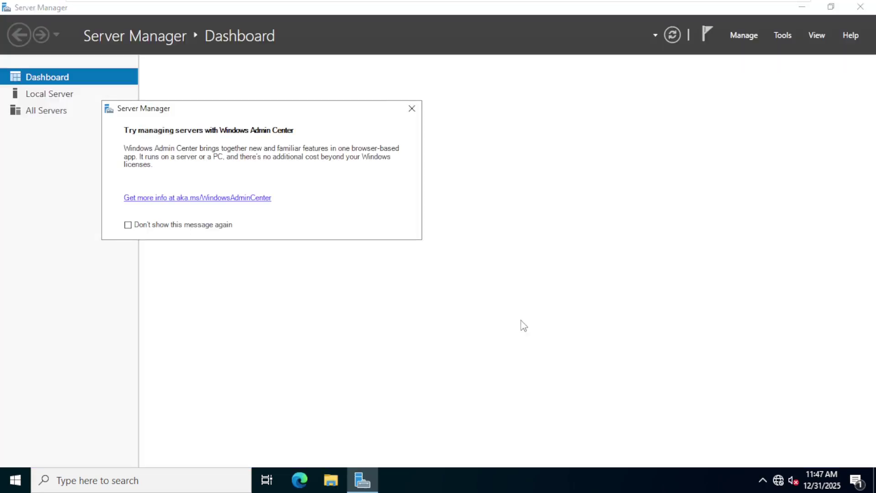
left_click(411, 106)
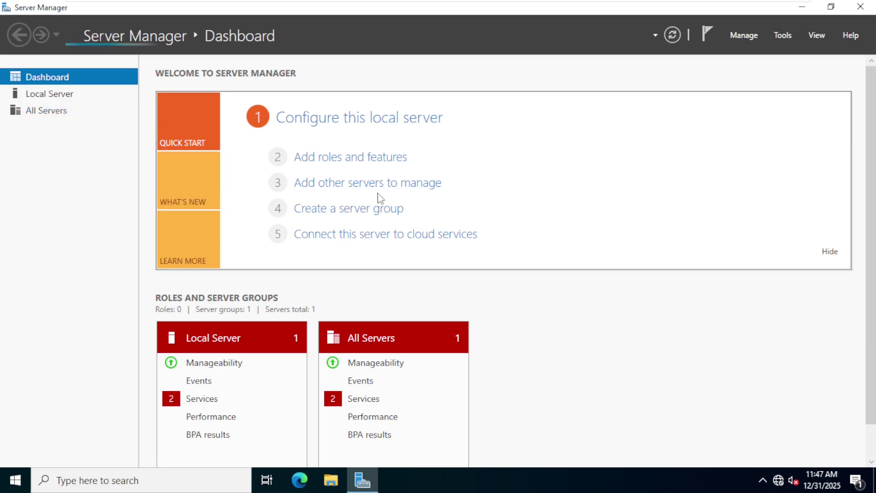
- Open Command Prompt through Run and check the signed-in account with whoami
key("super+r")
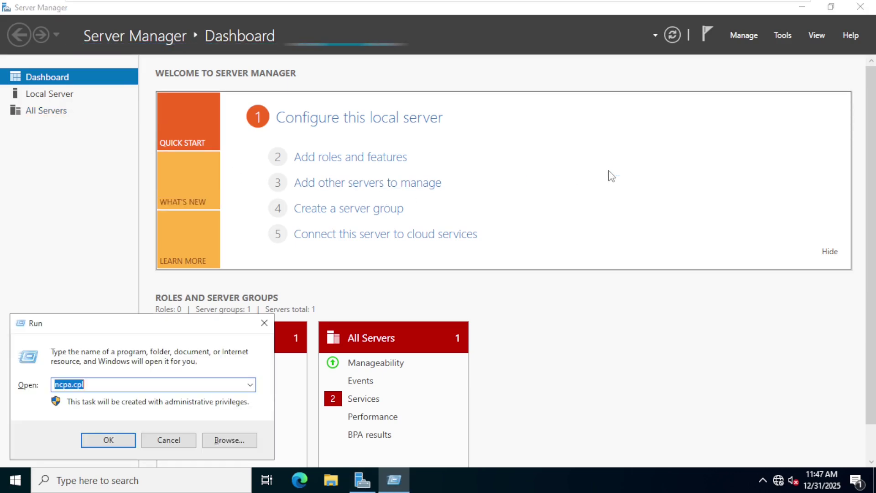
key("BackSpace")
type("cmd")
key("Return")
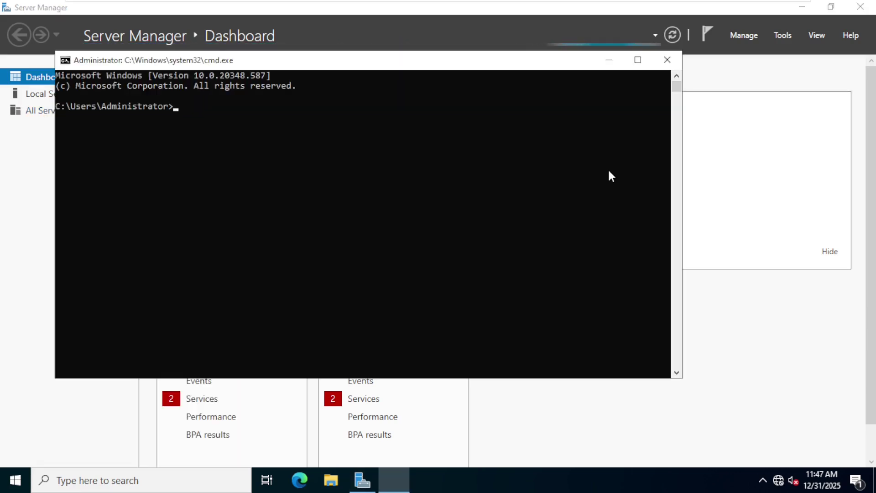
type("wh")
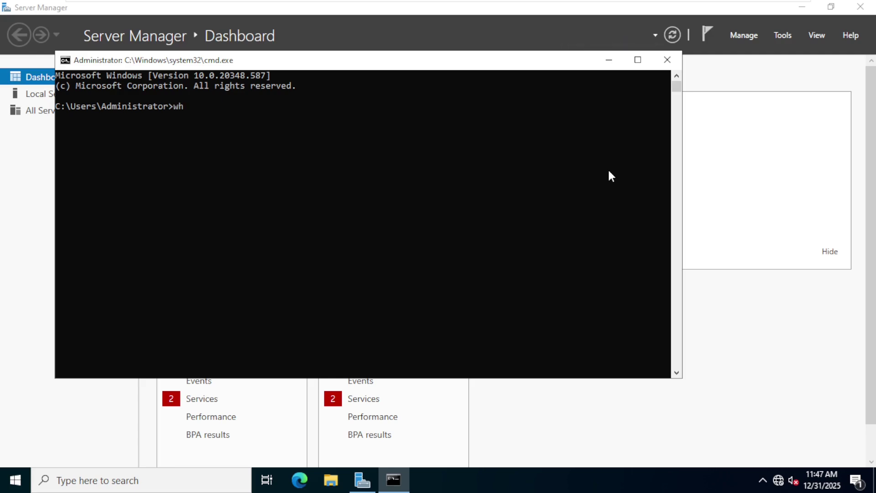
type("o")
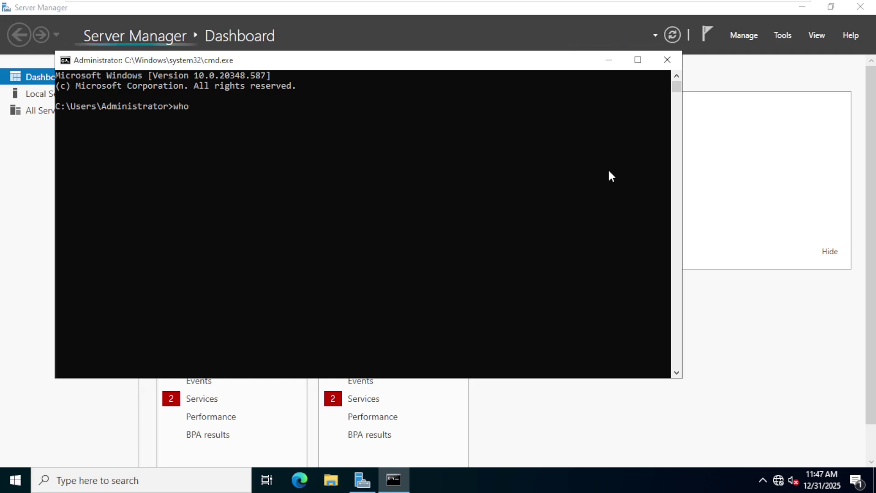
type("ami")
key("Return")
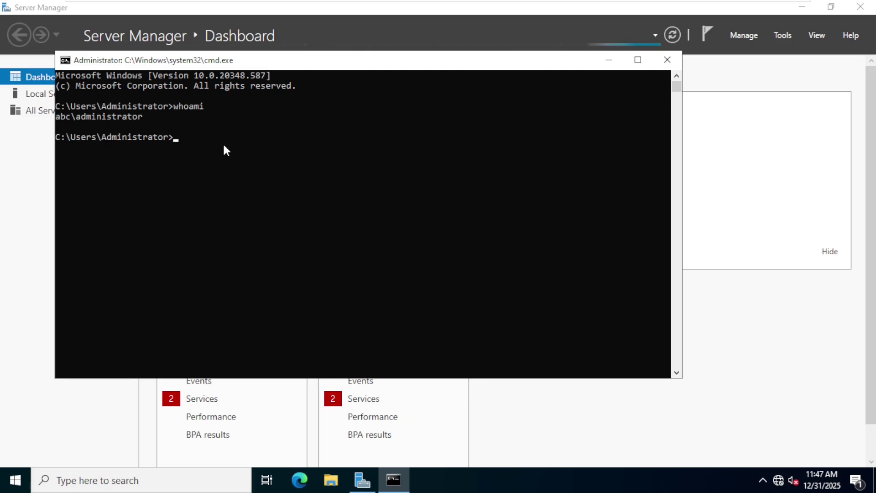
- Check the domain's name resolution with nslookup abc.com, highlight the resolved name and address, and close Command Prompt
type("nslook")
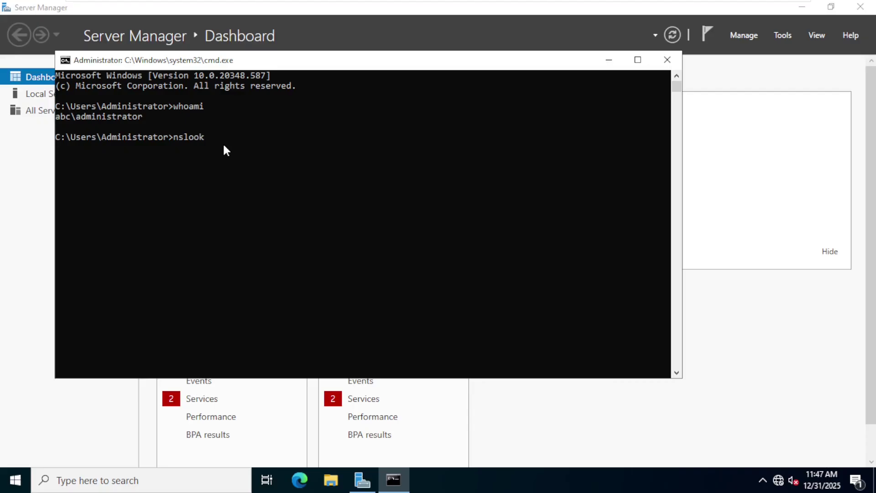
type("up")
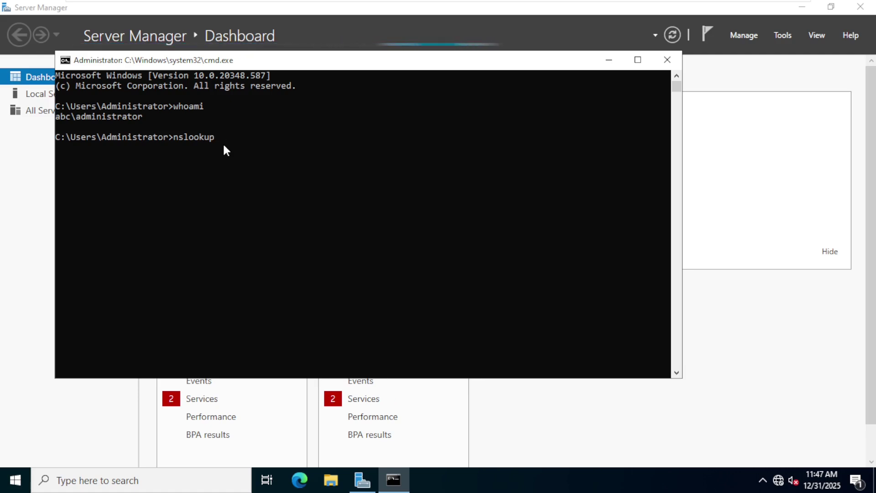
type(" abc")
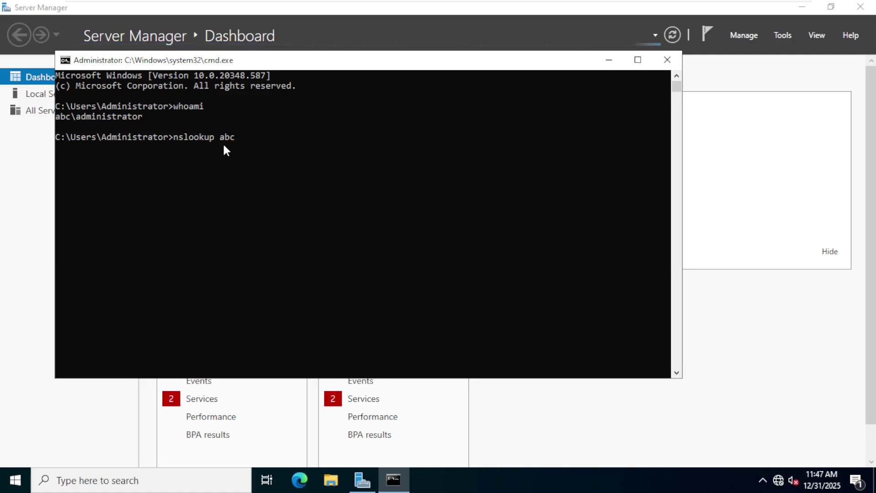
type(".com")
key("Return")
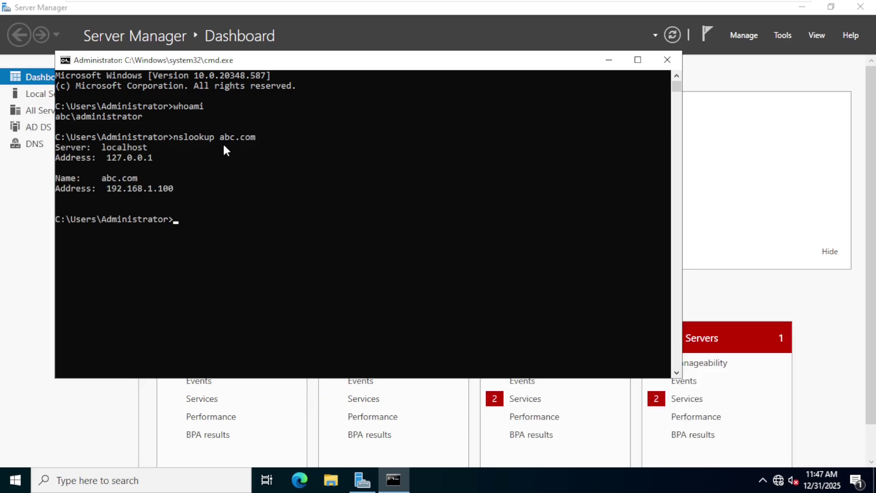
left_click_drag(177, 189, 65, 181)
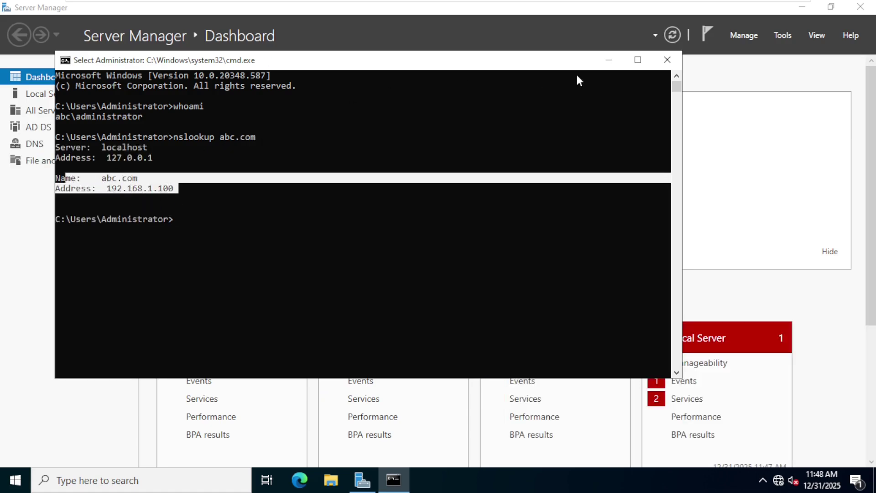
left_click(665, 59)
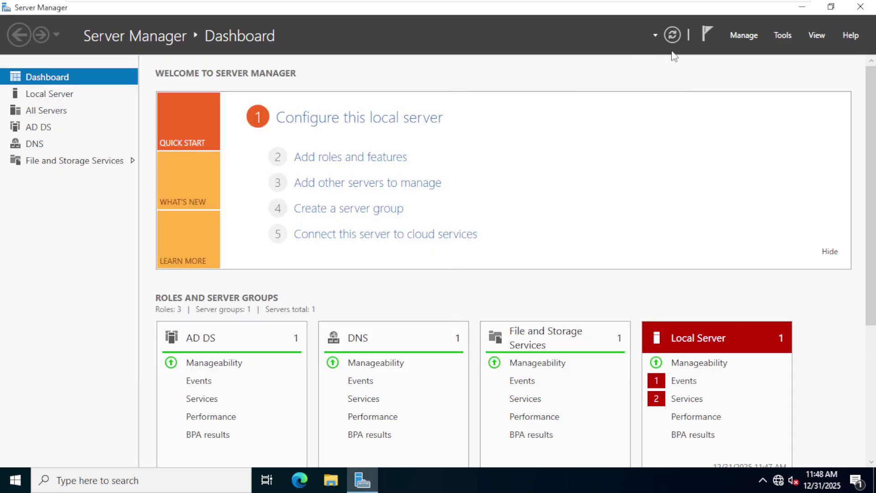
- Look over the available administration tools and view the Local Server properties to check the domain membership
left_click(784, 35)
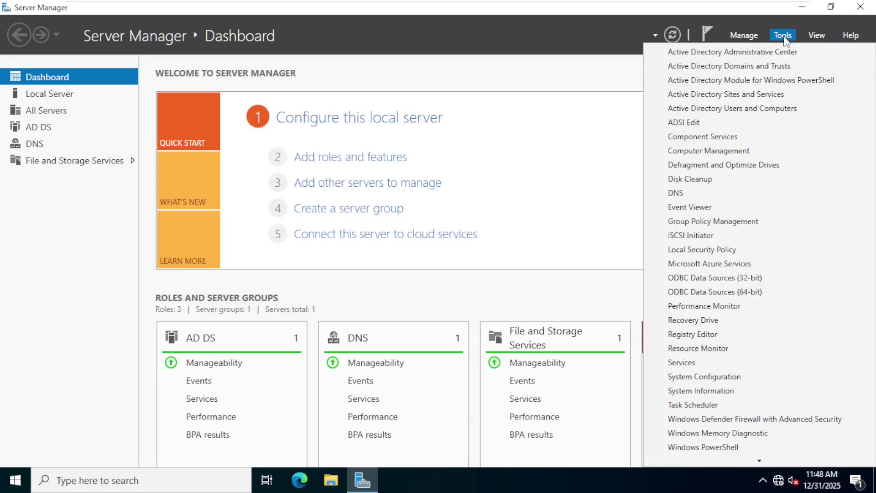
left_click(445, 80)
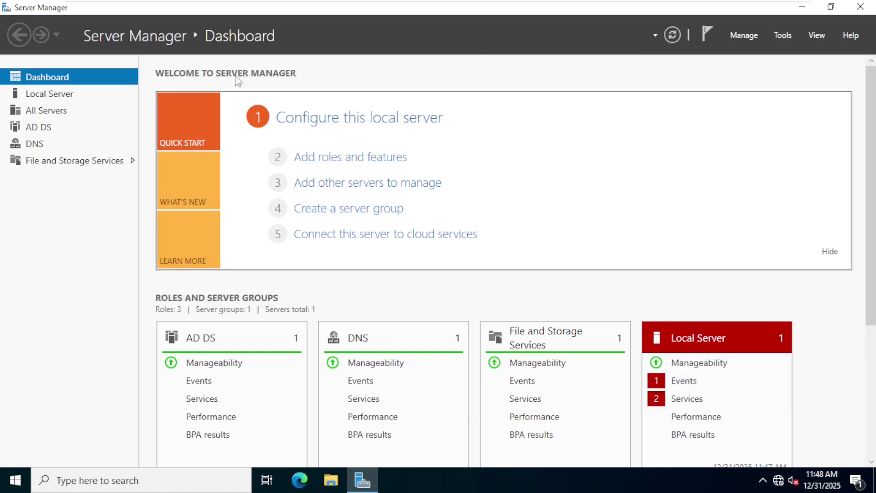
left_click(47, 97)
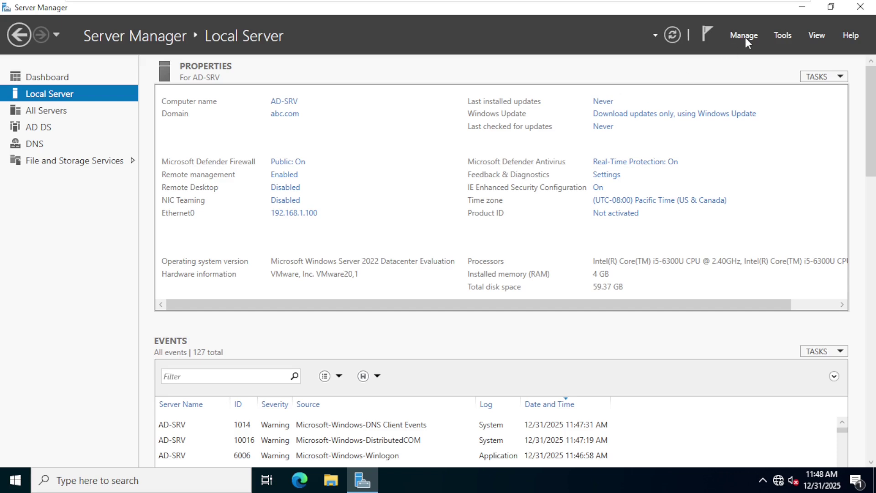
- Open Active Directory Users and Computers from Server Manager and maximize its window
left_click(782, 35)
left_click(709, 109)
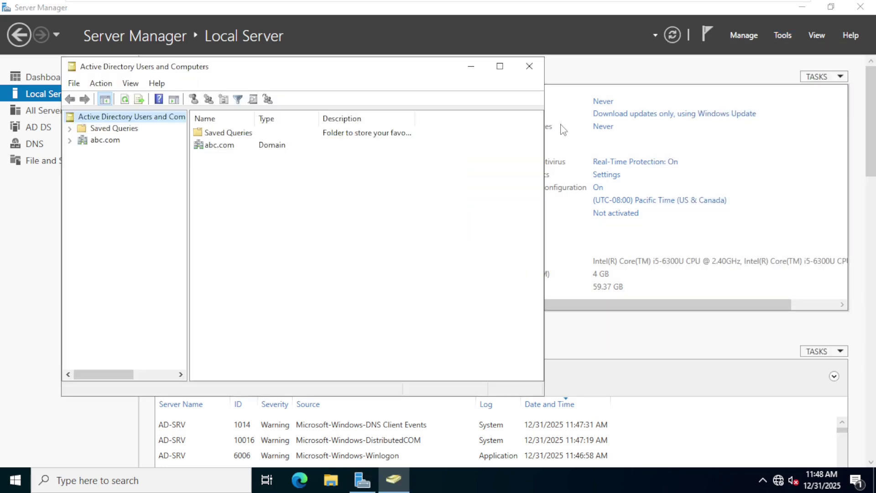
left_click(500, 67)
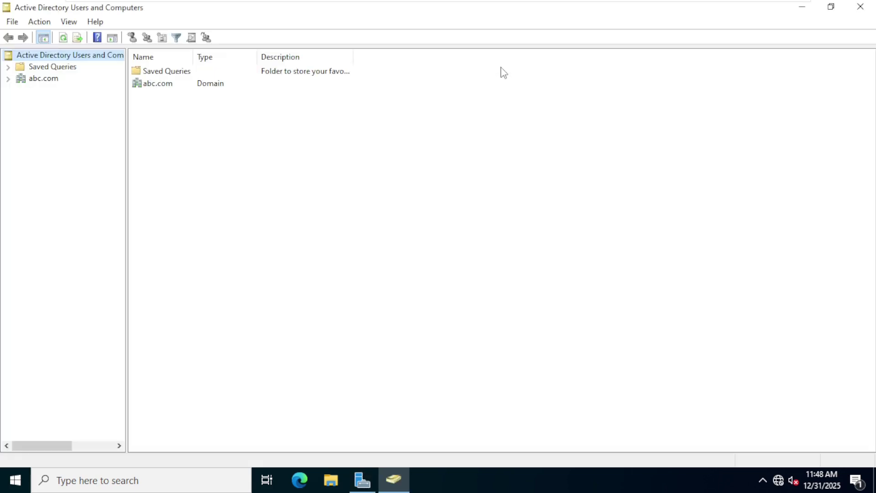
- Expand the abc.com domain to view the accounts and groups in its Users container, and return to the desktop
left_click(9, 79)
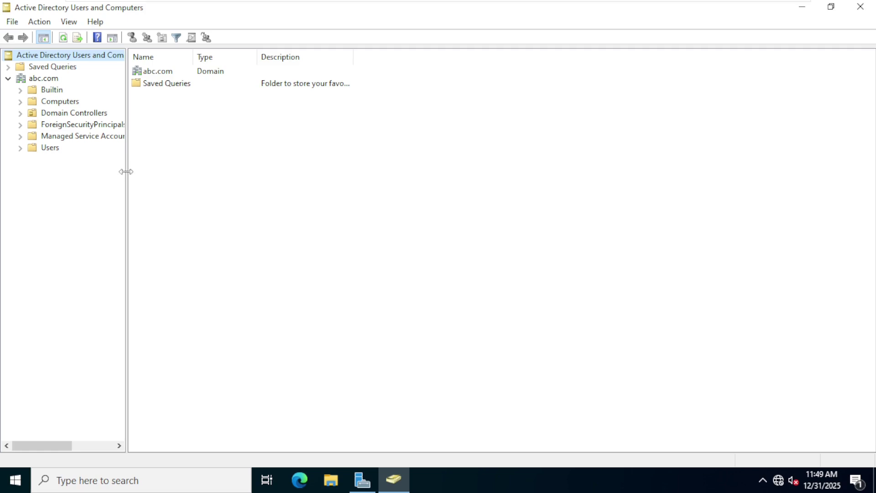
left_click_drag(128, 178, 153, 178)
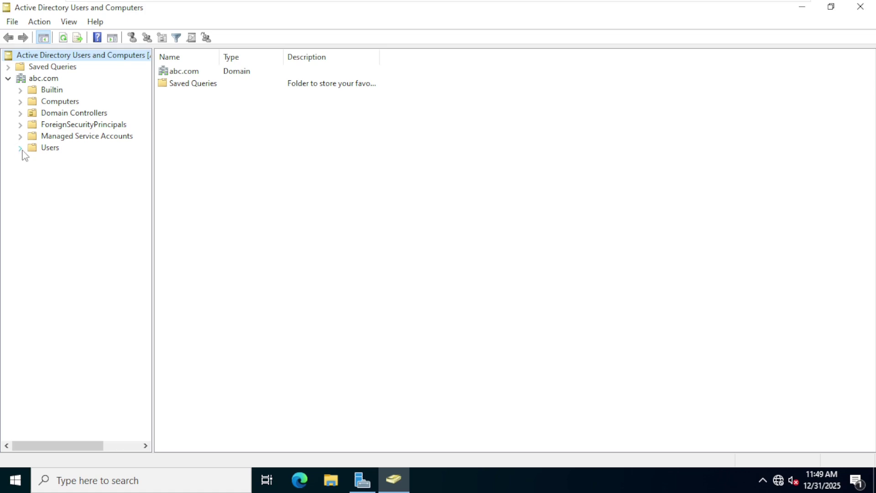
left_click(51, 147)
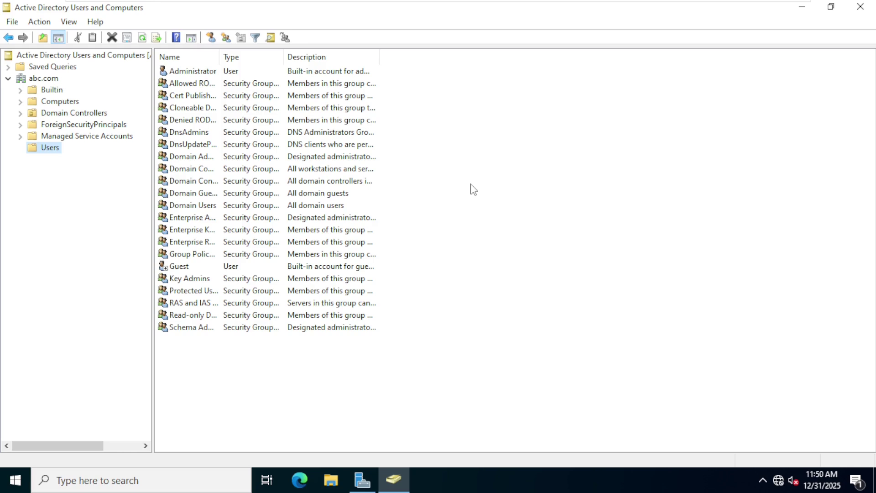
key("super+d")
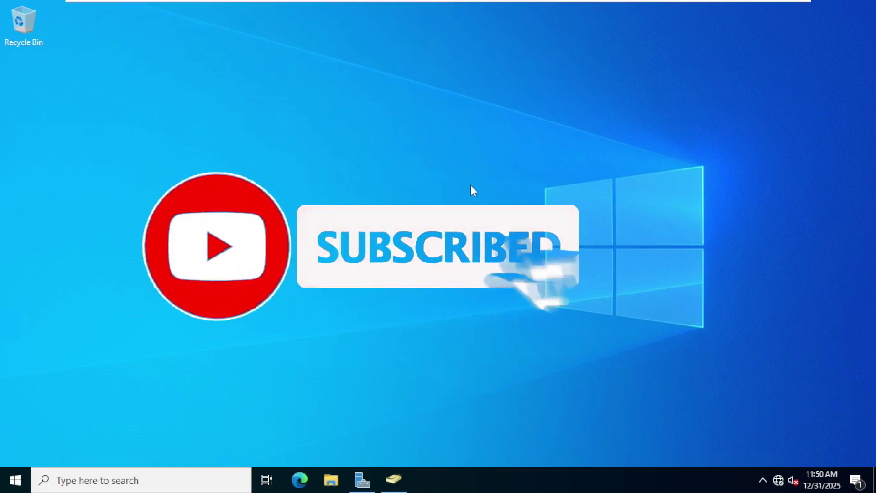
mouse_move(552, 4)
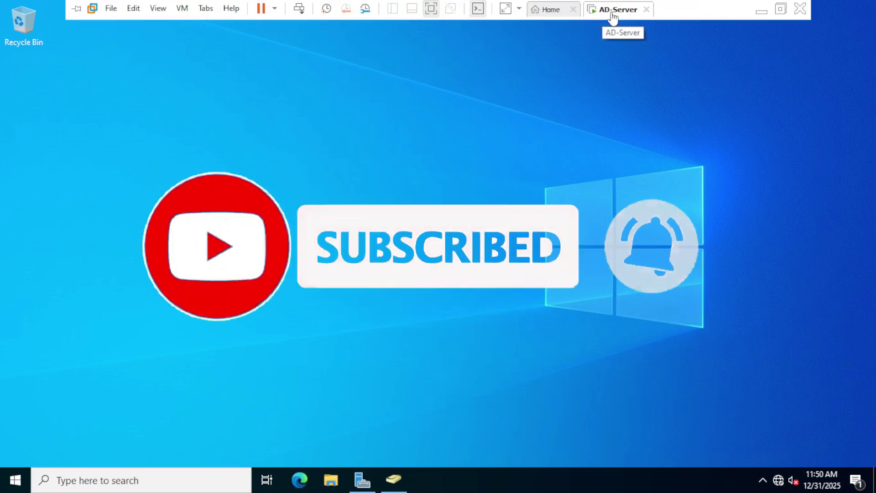